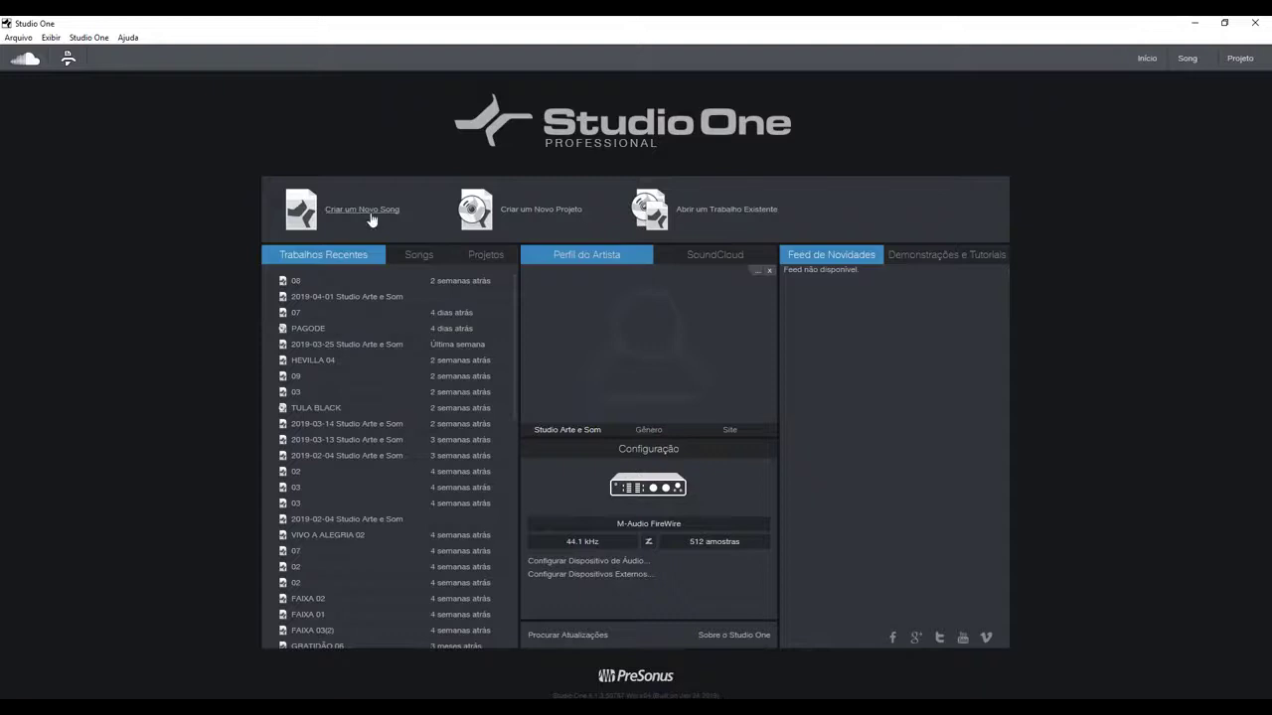
# Create a new empty song at 44.1 kHz and 32 Bit Float, stored in the desktop folder TAMANHO
pyautogui.click(374, 221)
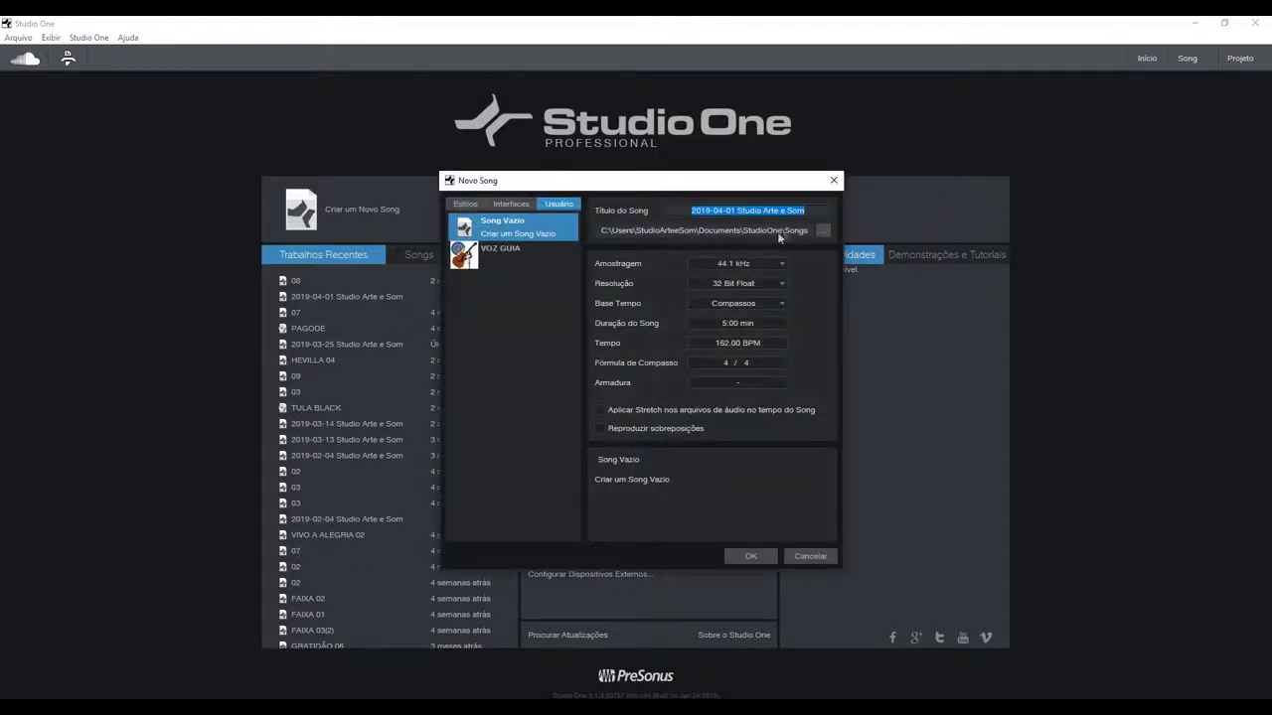
pyautogui.click(823, 231)
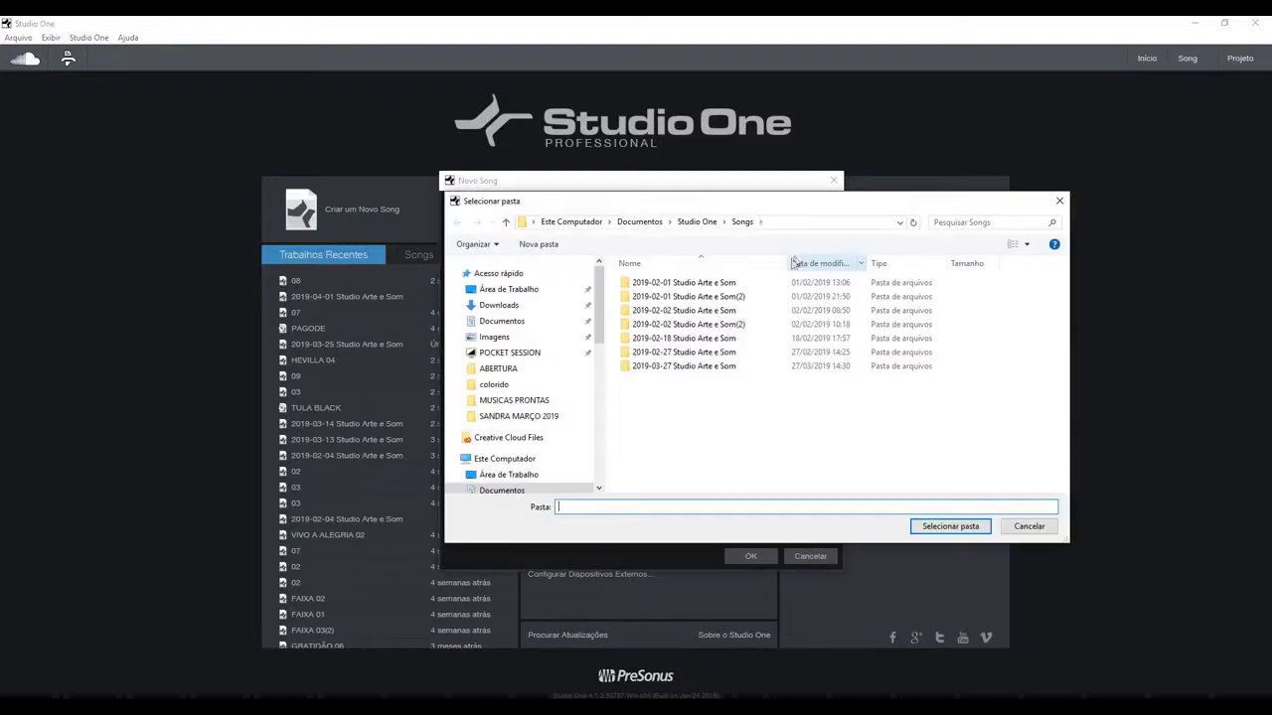
pyautogui.click(520, 290)
pyautogui.doubleClick(726, 297)
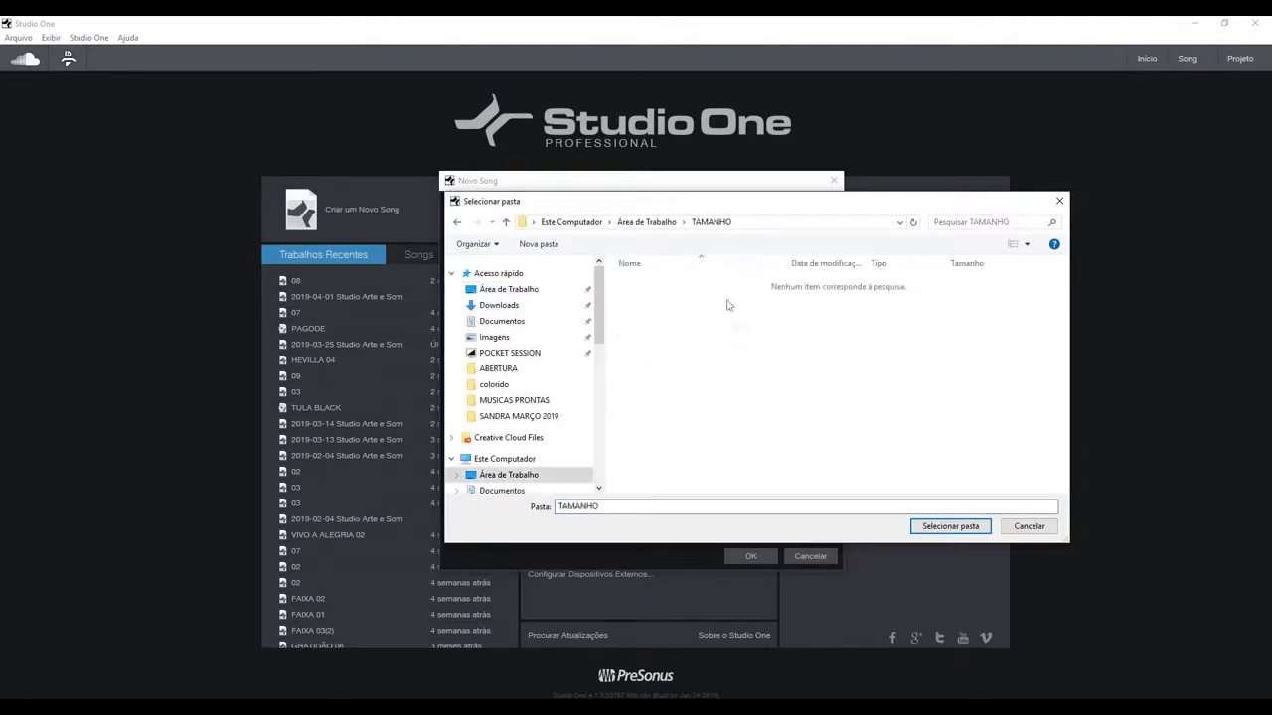
pyautogui.click(956, 527)
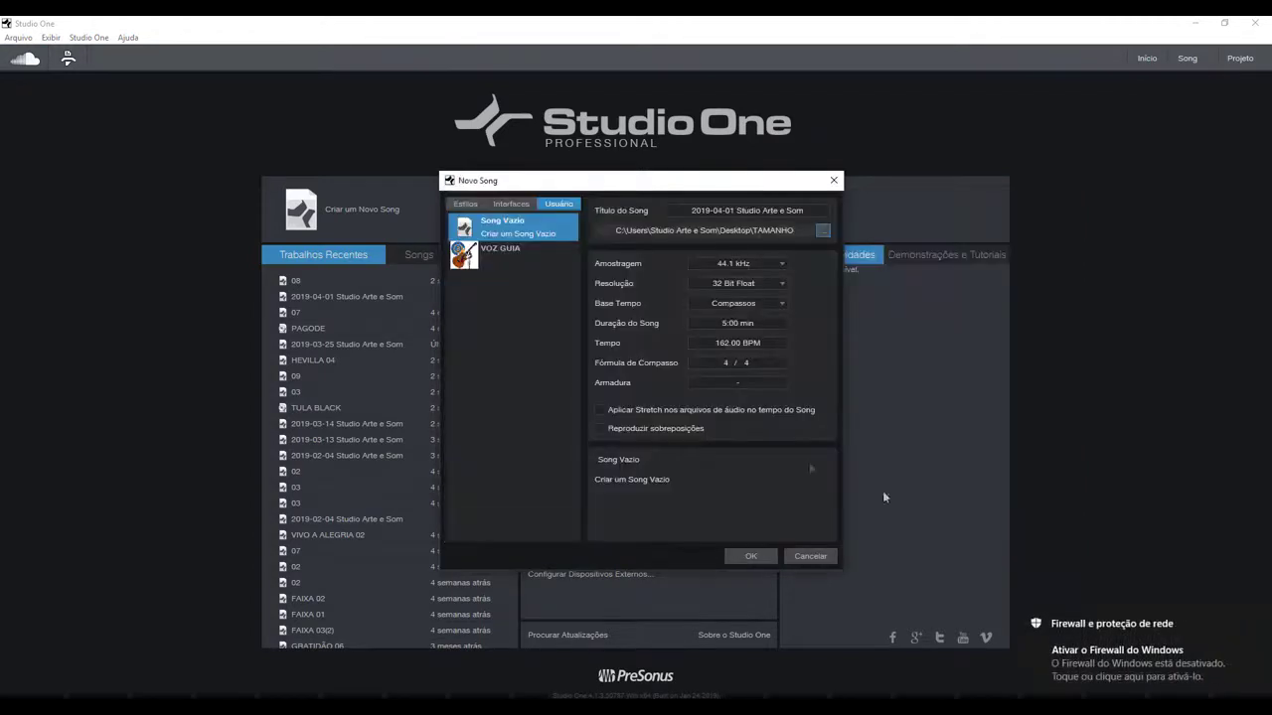
pyautogui.click(752, 557)
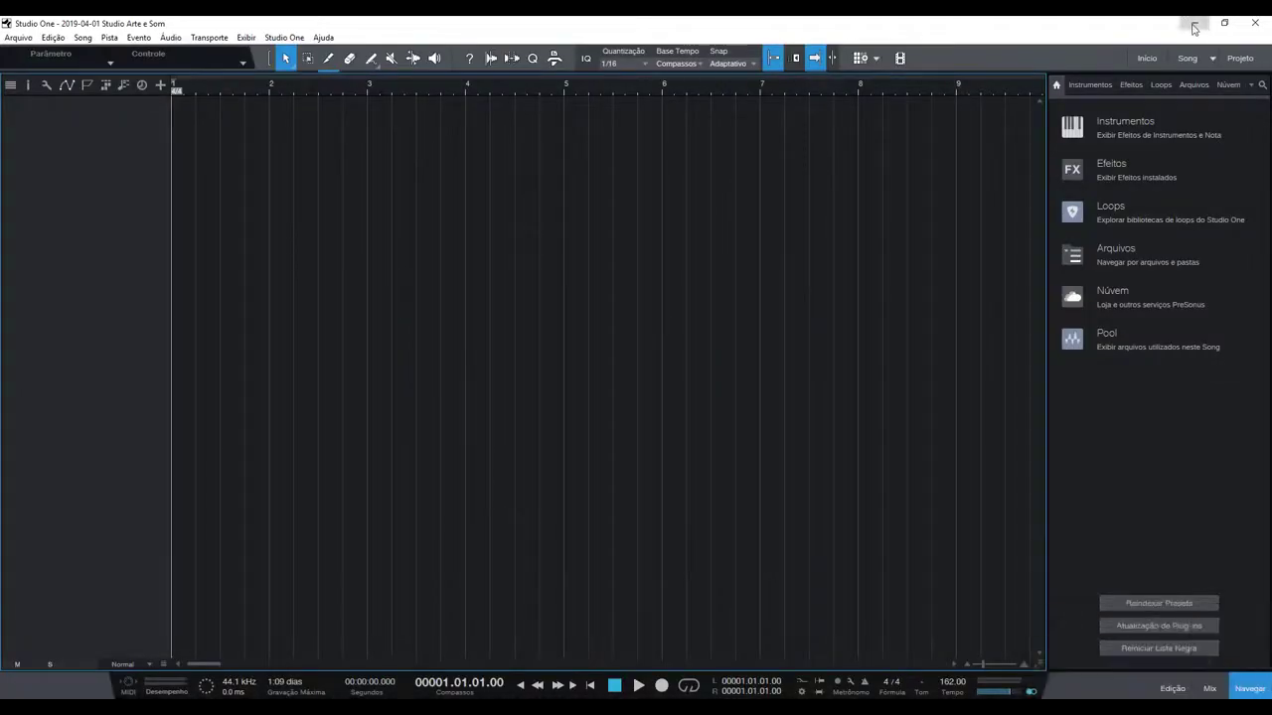
# Switch to the desktop and check the size of the TAMANHO folder in its properties
pyautogui.click(1193, 28)
pyautogui.rightClick(30, 179)
pyautogui.click(157, 430)
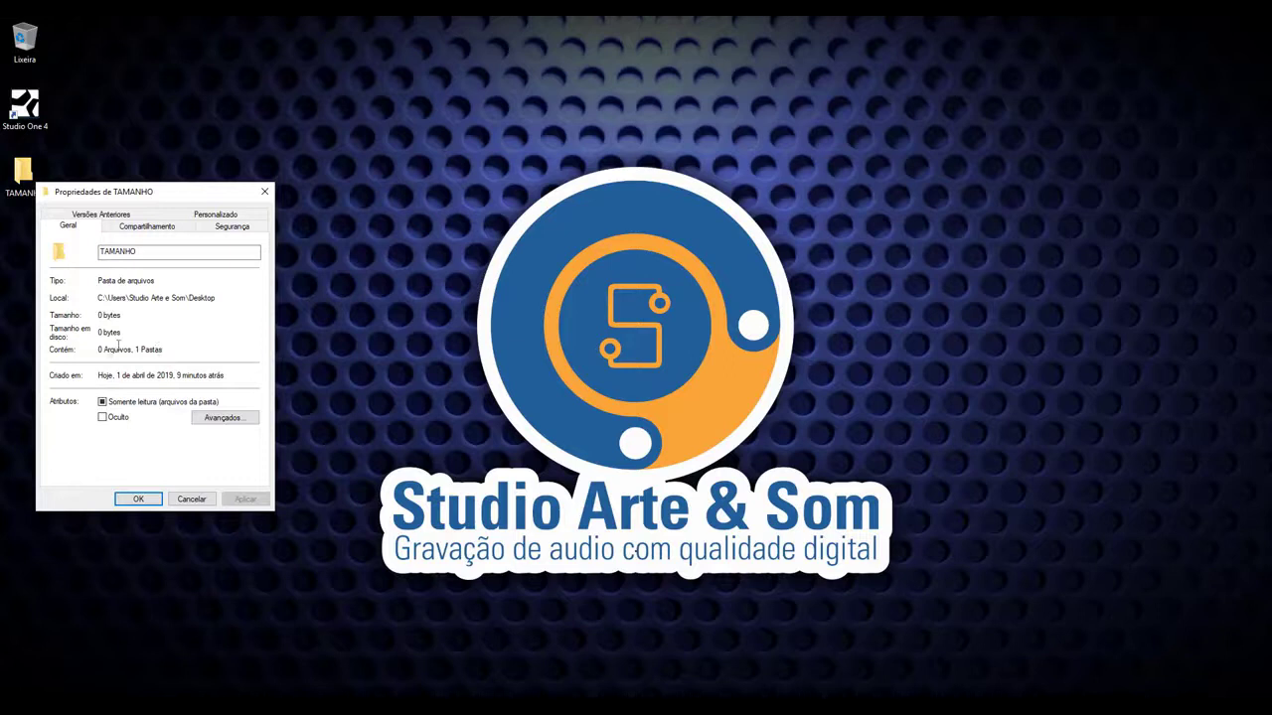
pyautogui.click(139, 500)
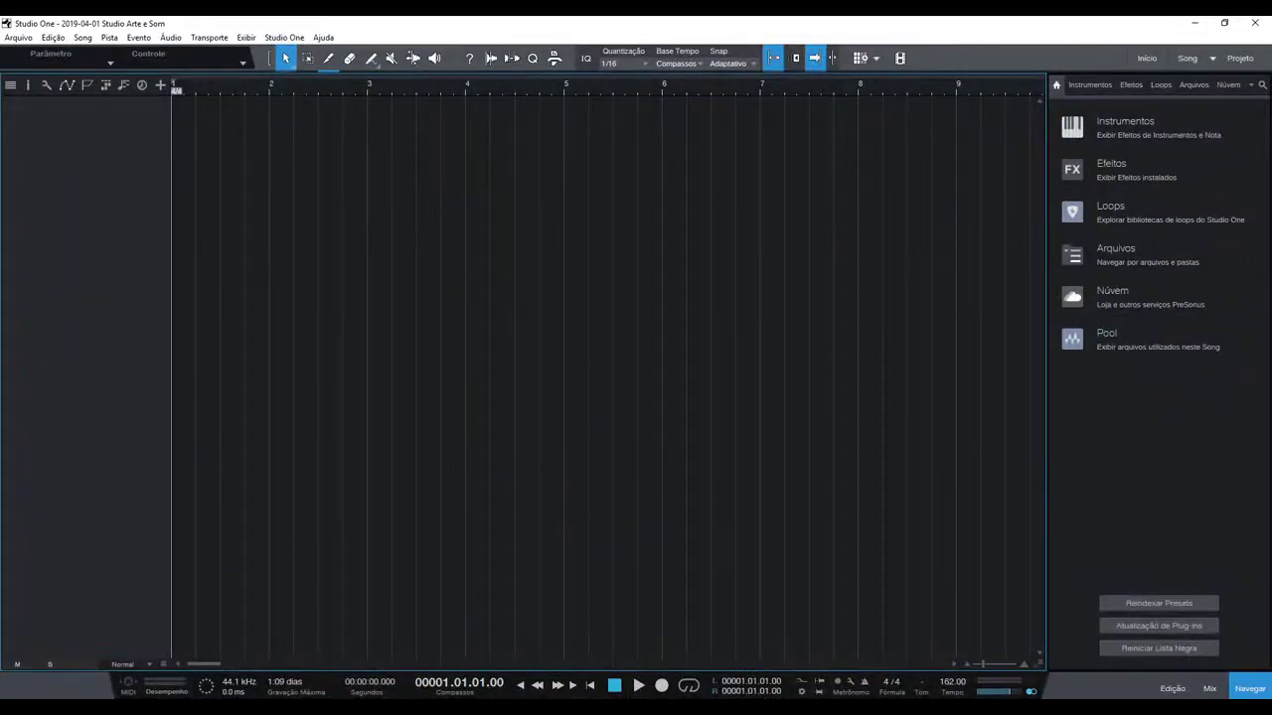
# Import the MP3 "09 AMOR, MUITO MAIS AMOR" from FFOutput at the song's start and check the source file's size
pyautogui.moveTo(1044, 235); pyautogui.dragTo(184, 249)
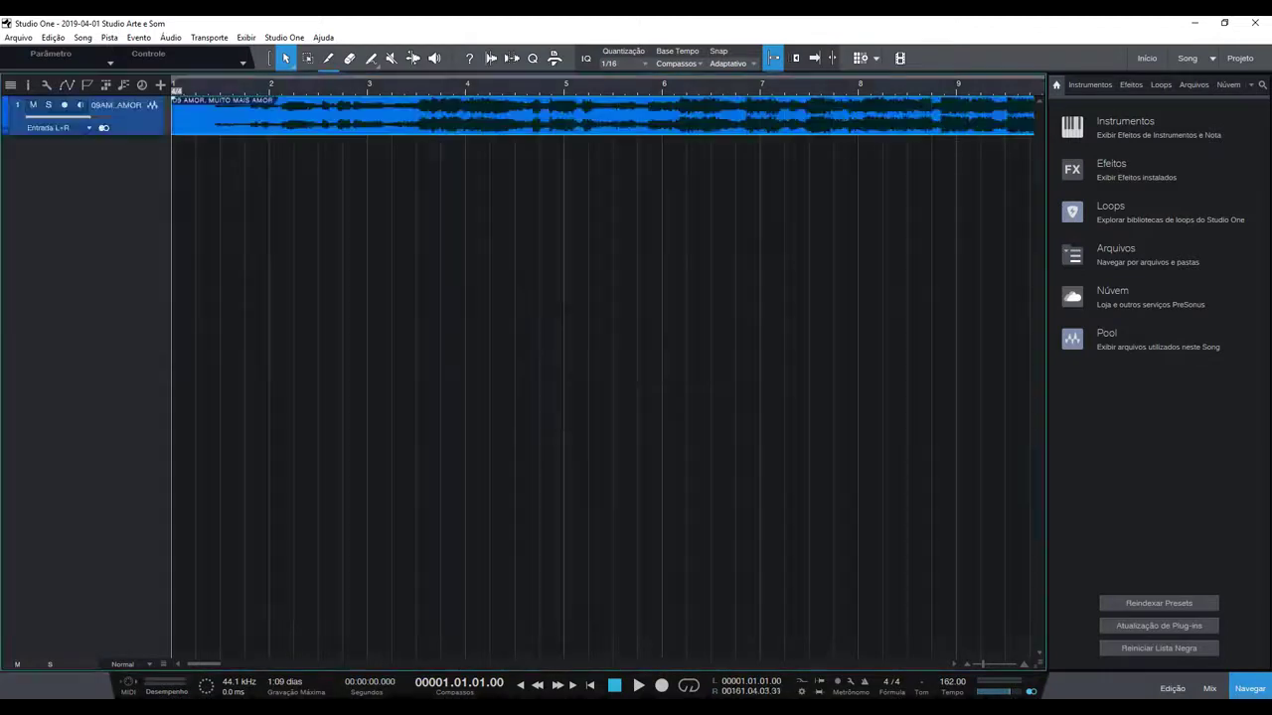
pyautogui.hotkey('alt', 'Tab')
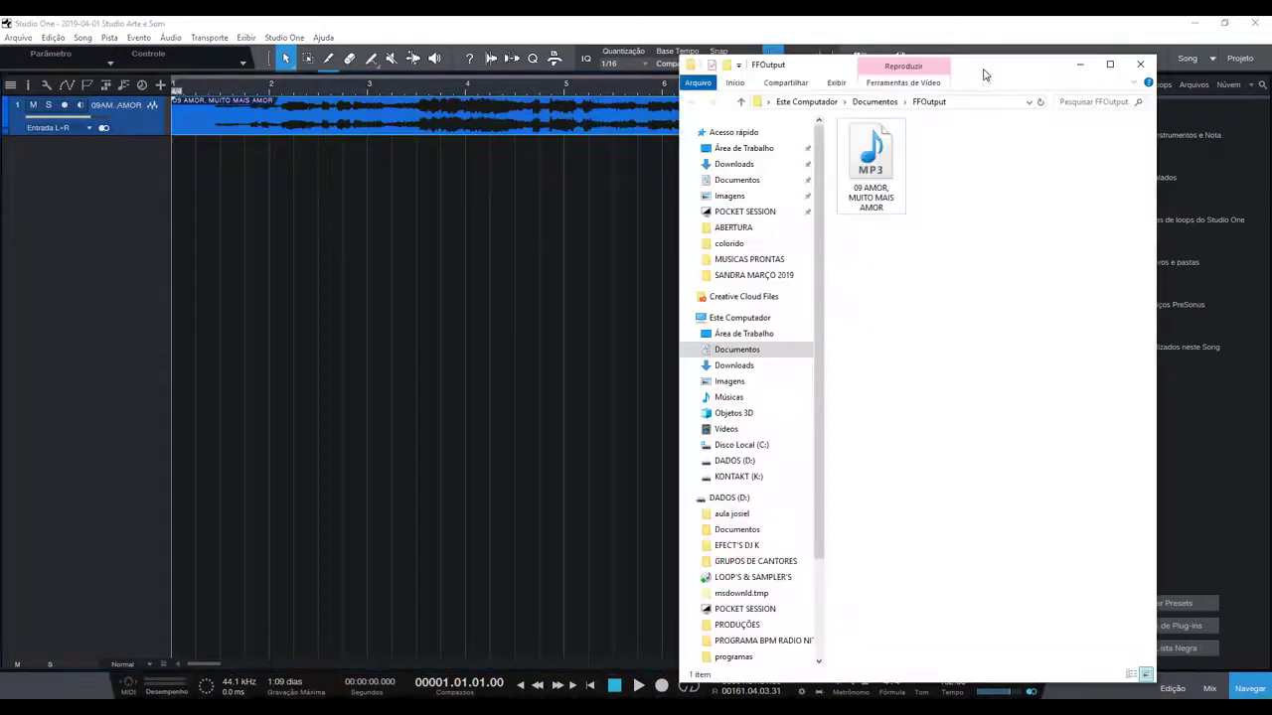
pyautogui.rightClick(868, 177)
pyautogui.click(960, 457)
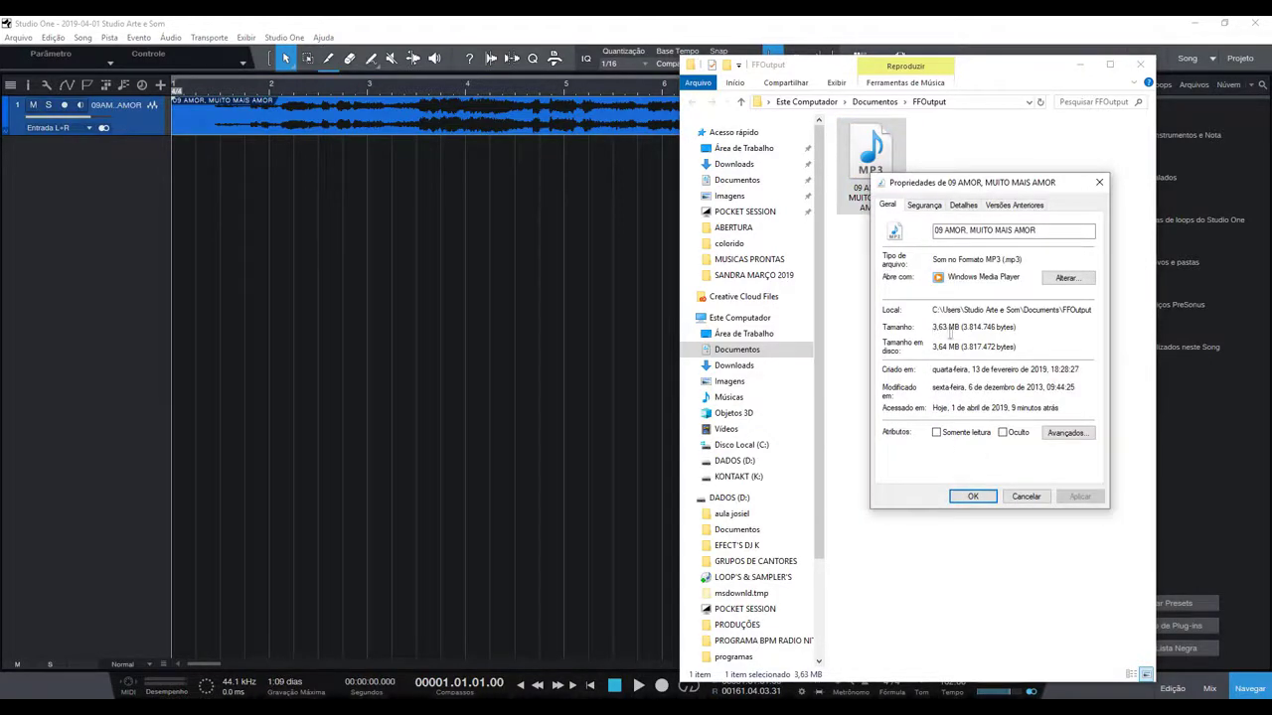
pyautogui.click(1099, 182)
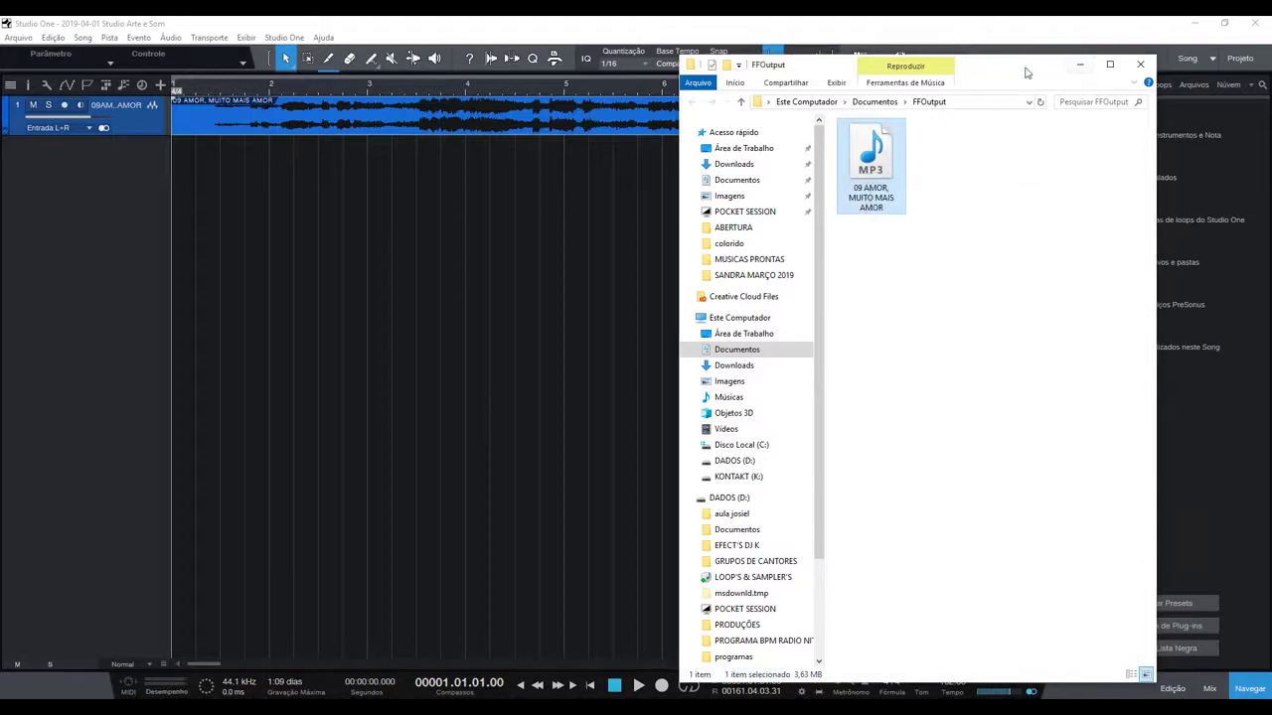
pyautogui.click(1139, 64)
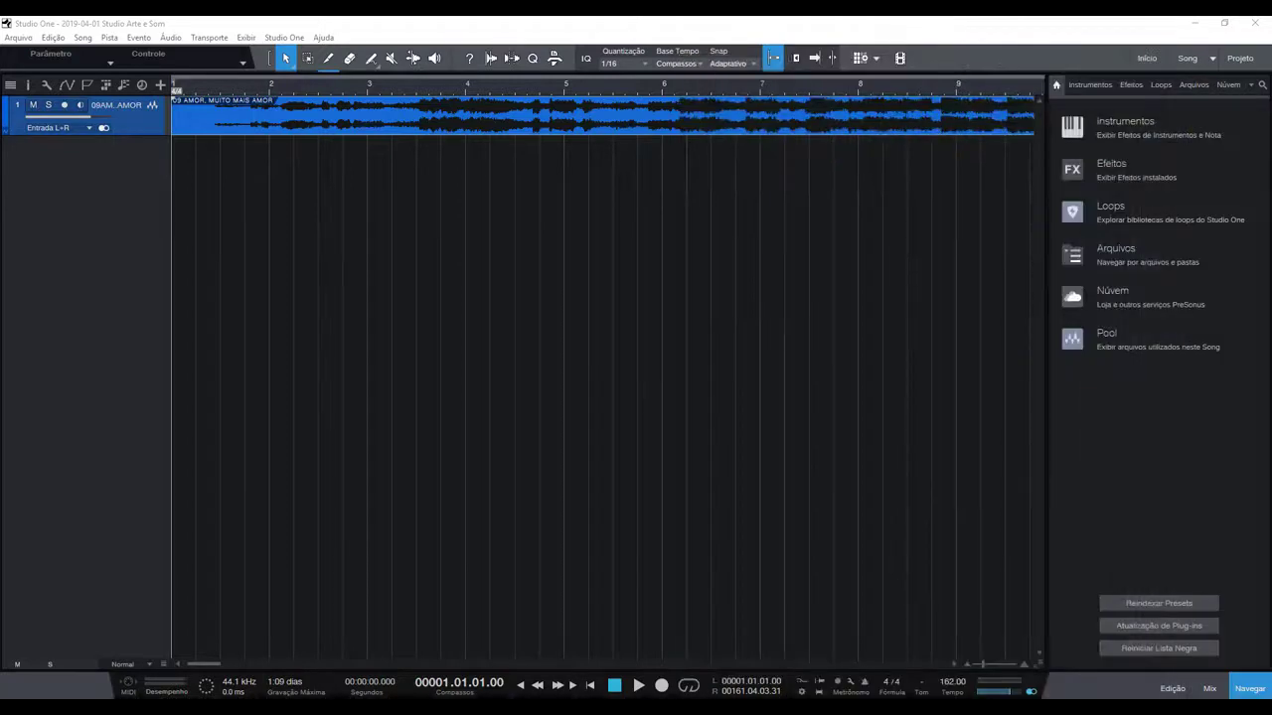
# Return to the desktop and check how much disk space the TAMANHO folder uses after the audio import
pyautogui.click(1193, 22)
pyautogui.rightClick(12, 181)
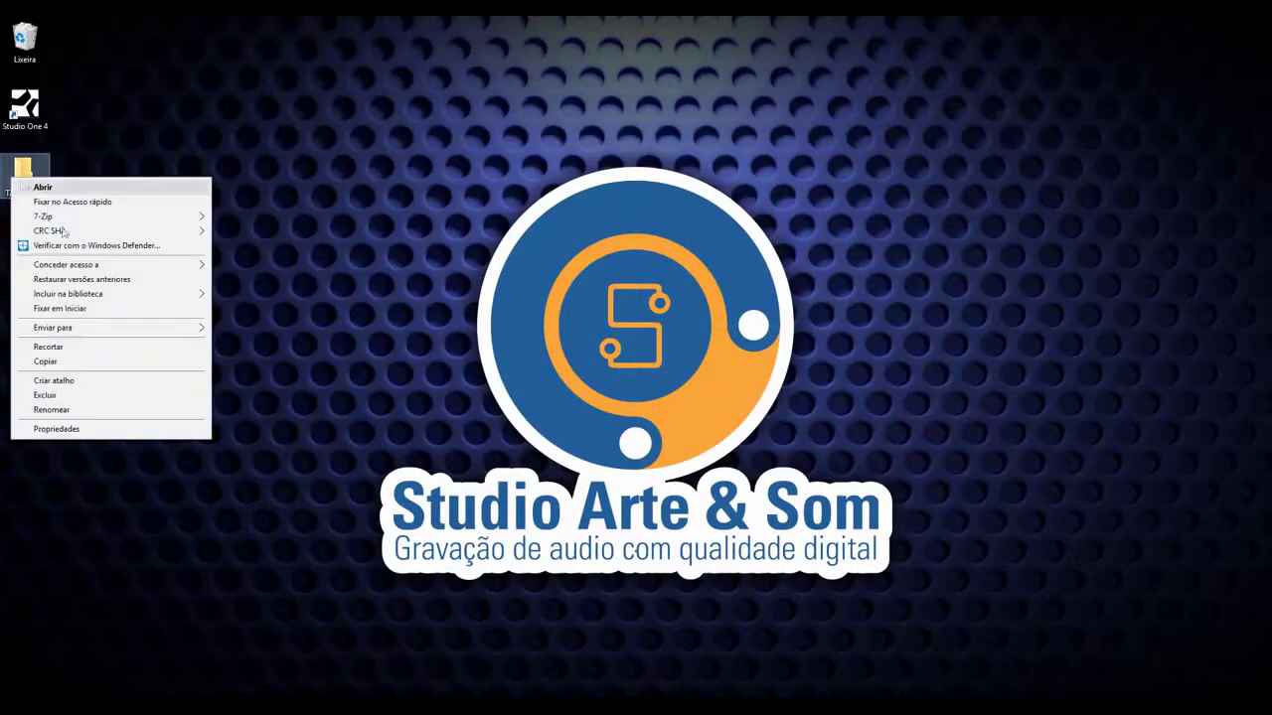
pyautogui.click(100, 432)
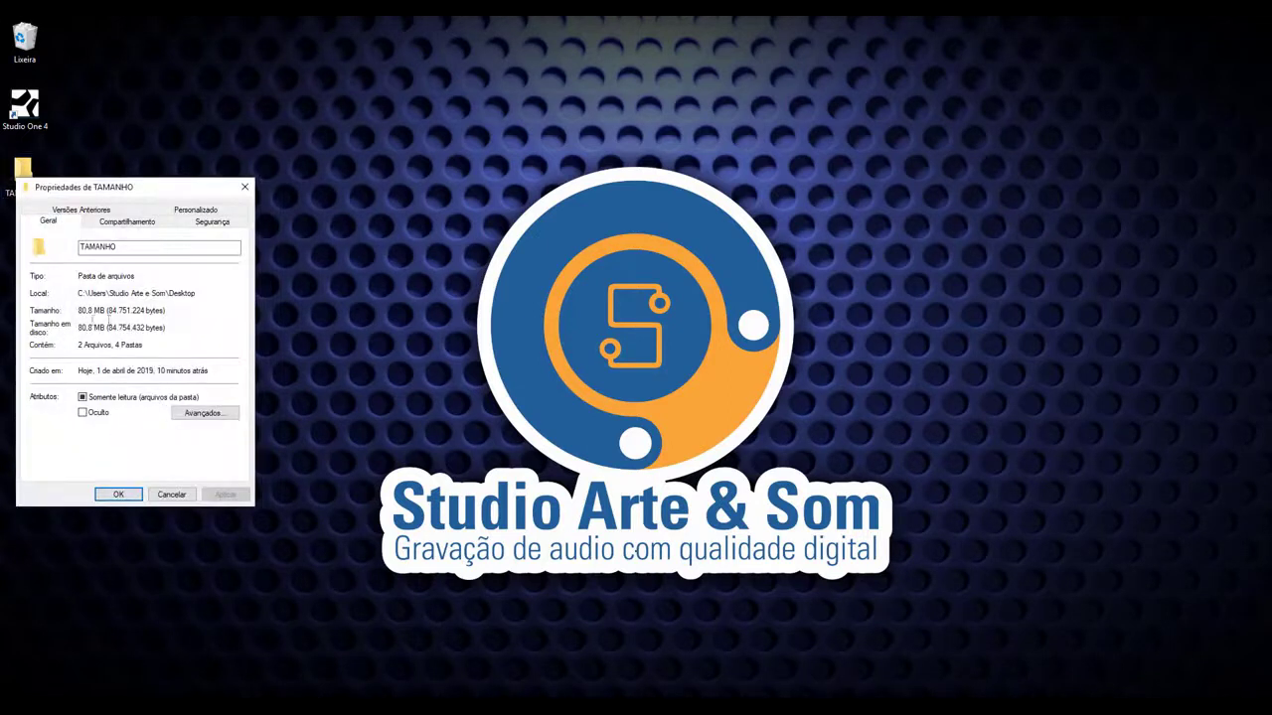
pyautogui.moveTo(79, 328); pyautogui.dragTo(117, 329)
pyautogui.click(242, 191)
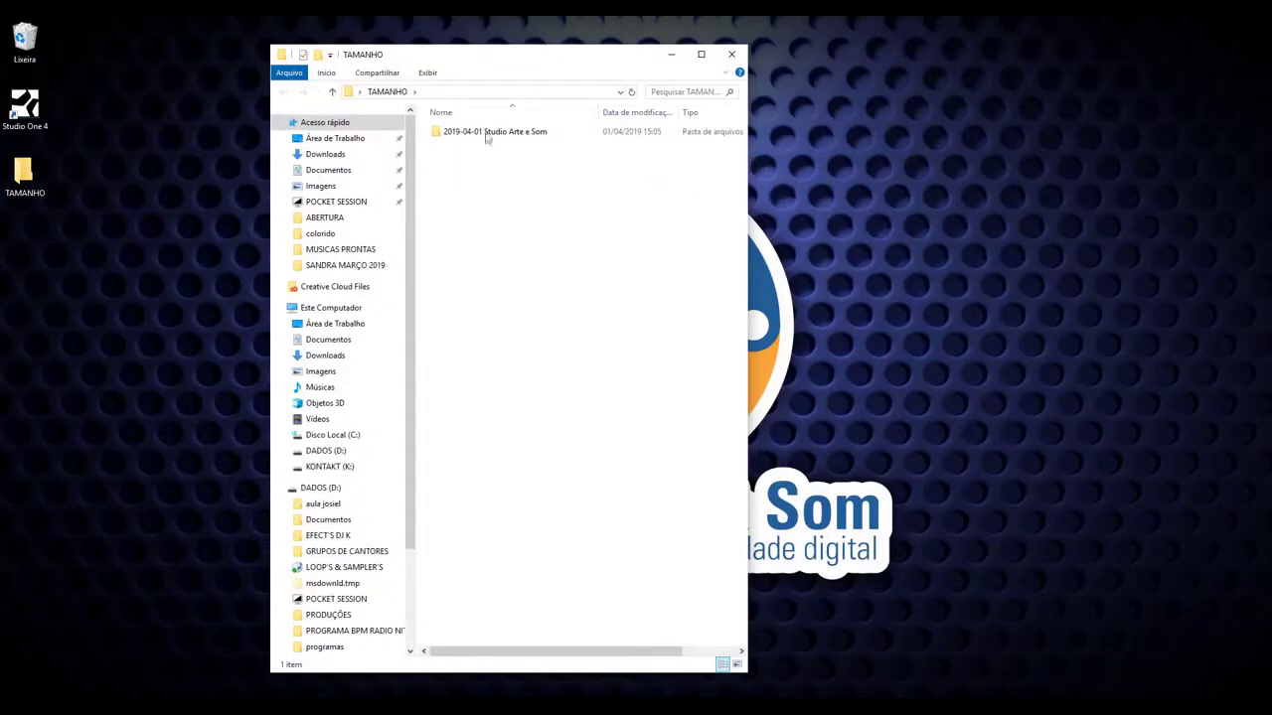
# Inspect the Media subfolder of the 2019-04-01 song folder inside TAMANHO and return to the song folder
pyautogui.doubleClick(486, 131)
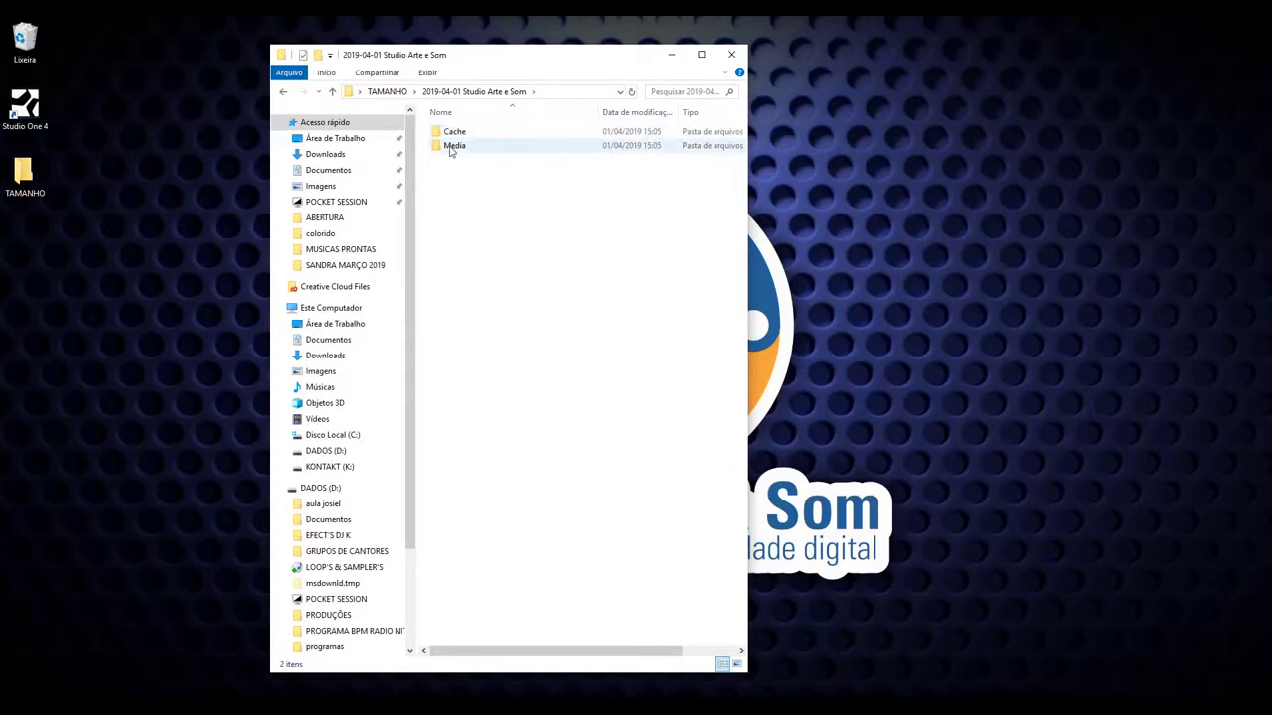
pyautogui.doubleClick(450, 147)
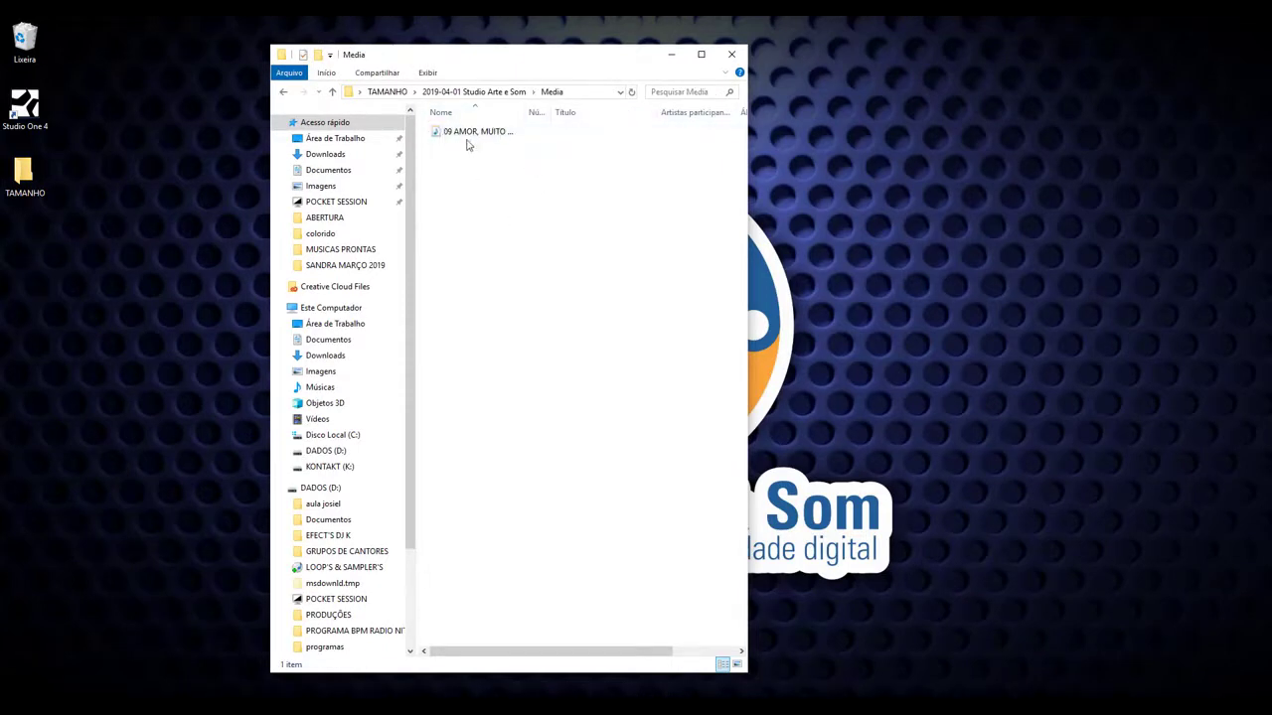
pyautogui.click(284, 91)
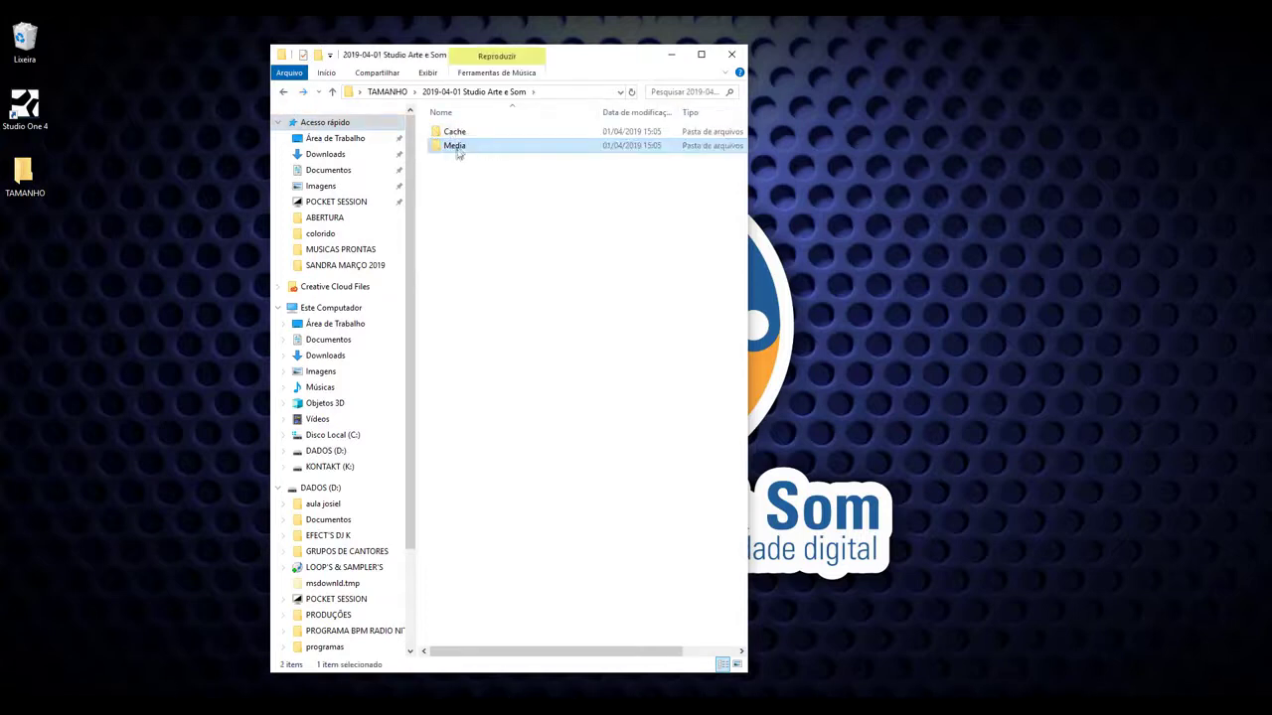
# Compare the size of the source MP3 in FFOutput with that of the song's Media folder, and close all windows
pyautogui.moveTo(459, 151)
pyautogui.moveTo(1238, 142); pyautogui.dragTo(994, 72)
pyautogui.rightClick(929, 171)
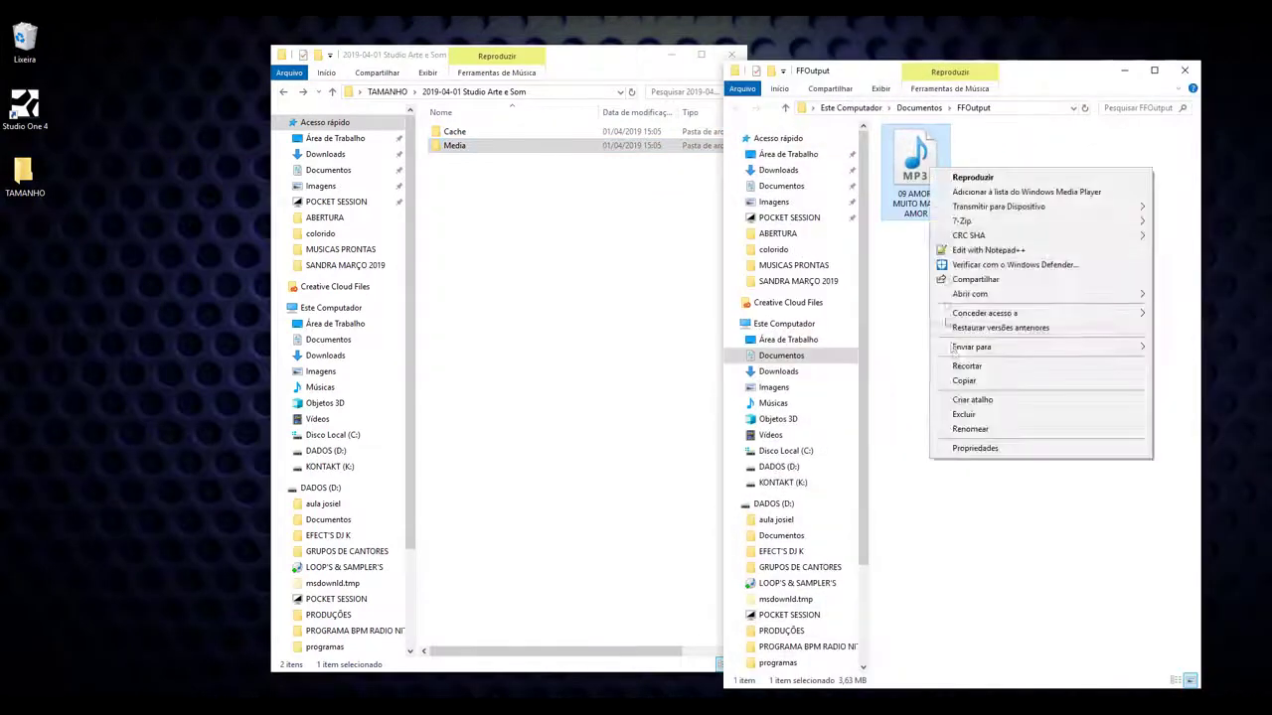
pyautogui.click(994, 449)
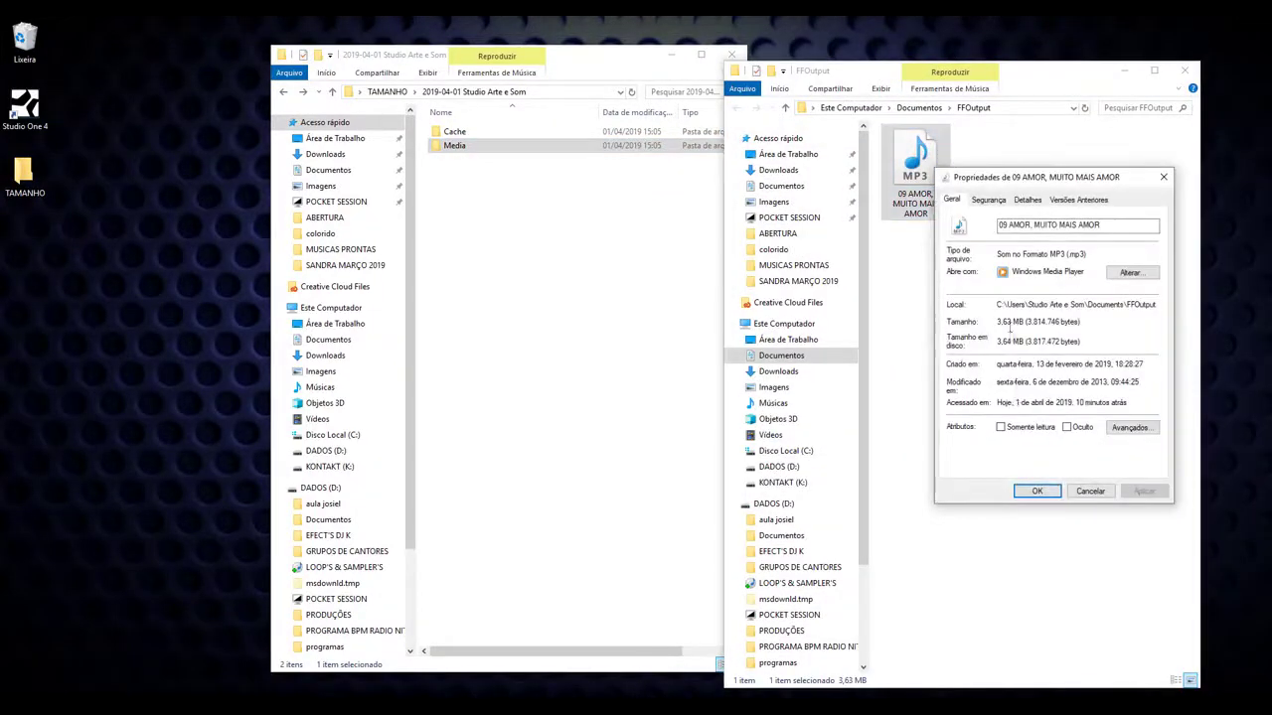
pyautogui.rightClick(456, 146)
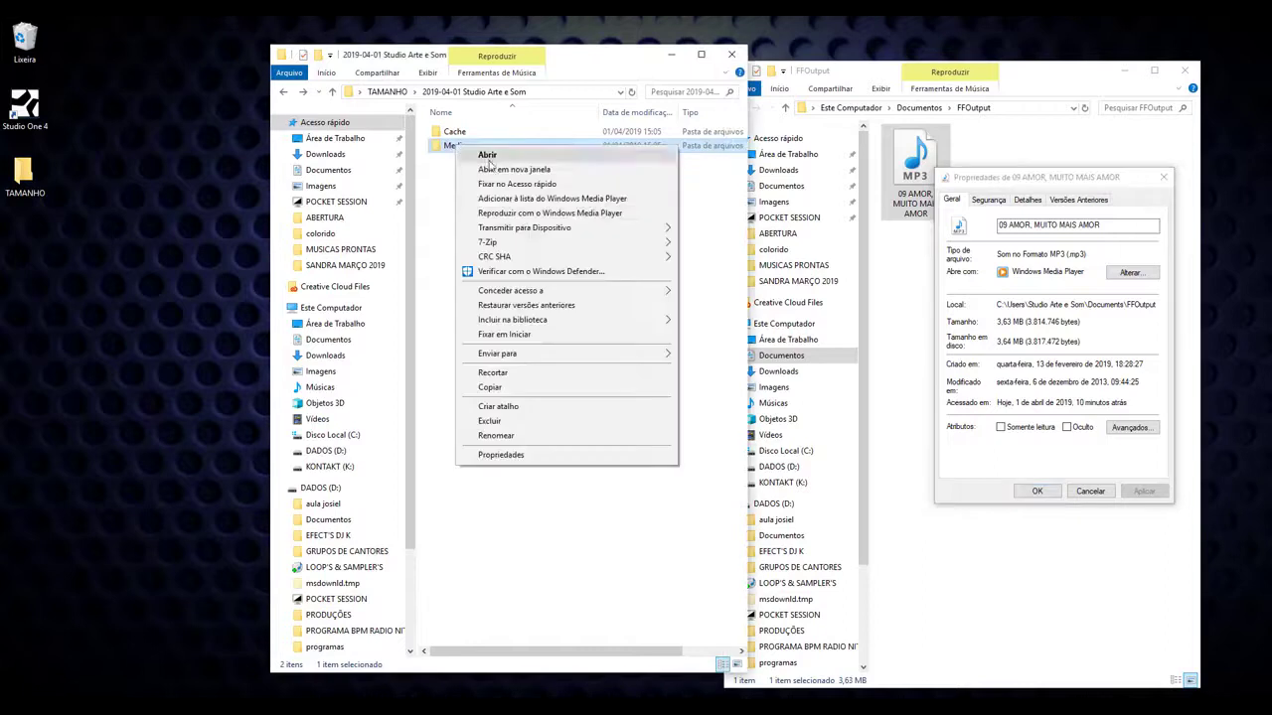
pyautogui.click(500, 455)
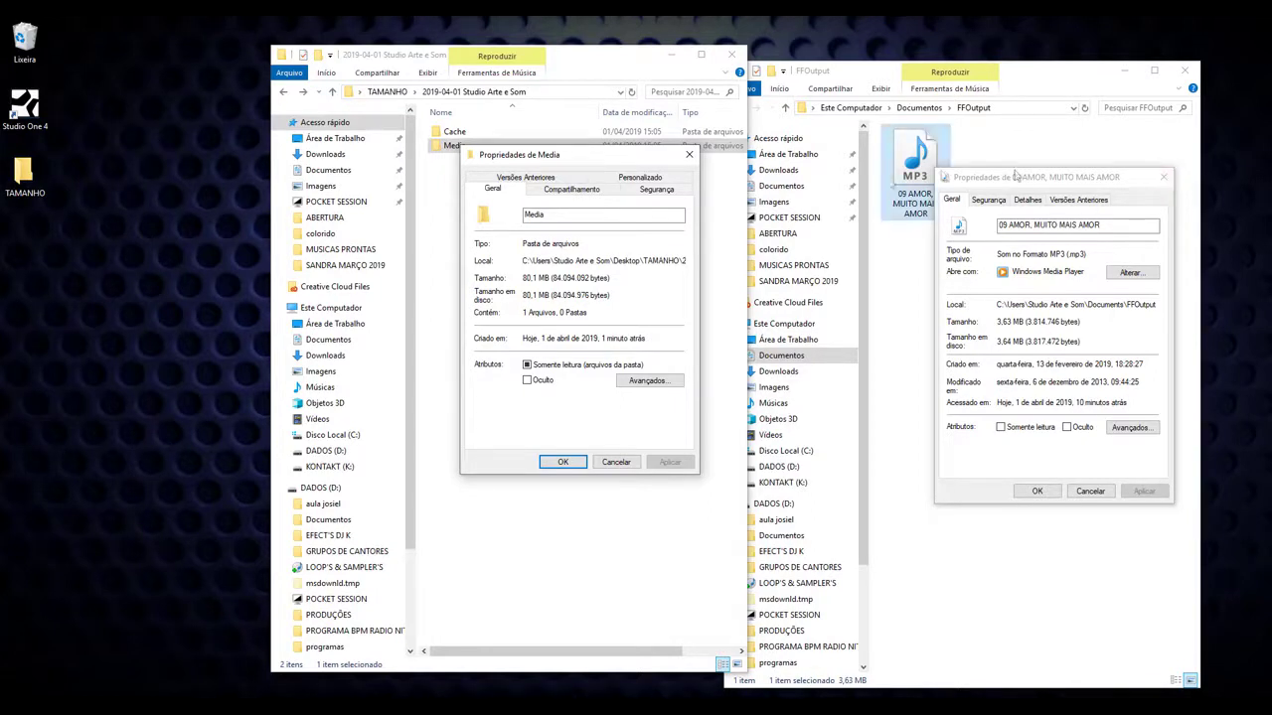
pyautogui.click(1162, 179)
pyautogui.click(1184, 71)
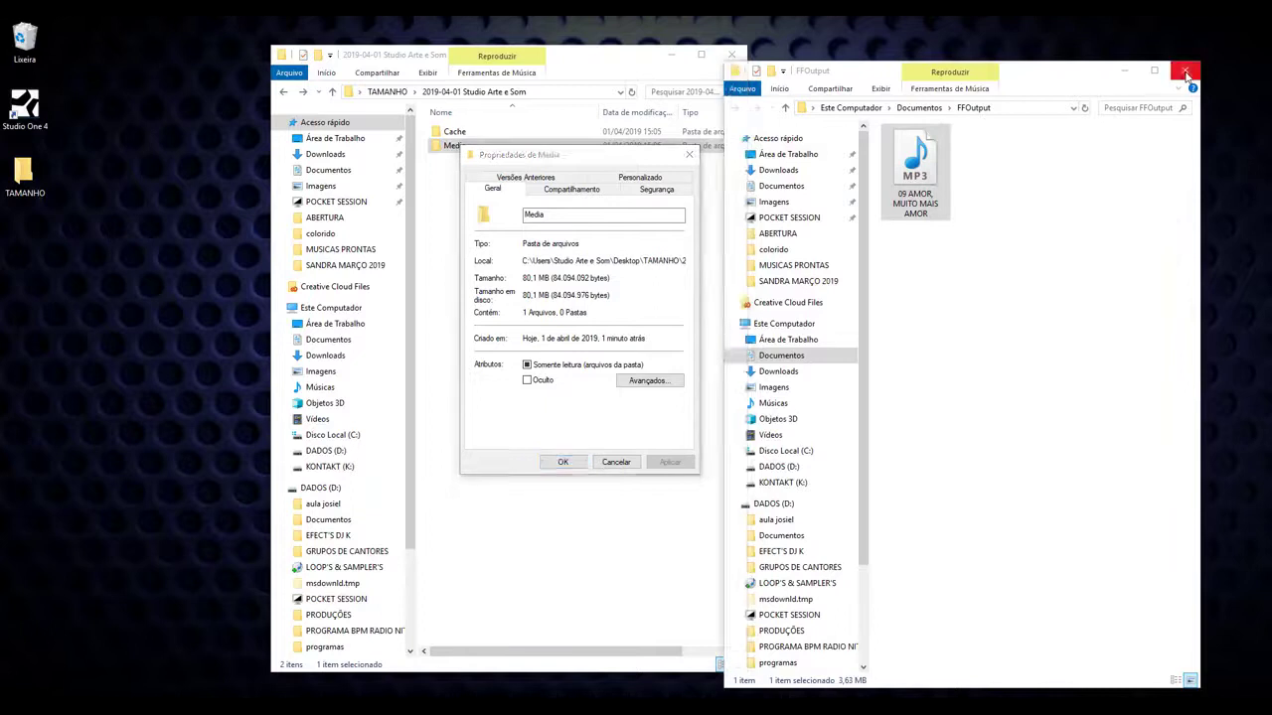
pyautogui.click(689, 154)
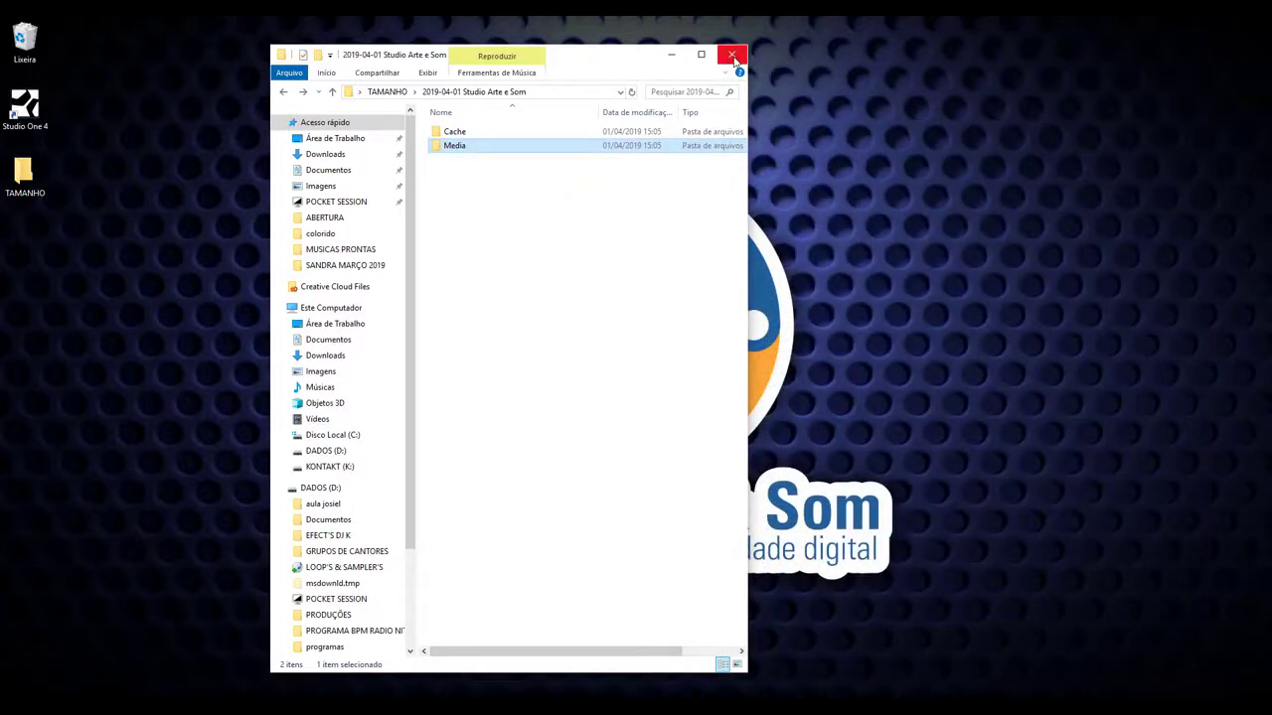
pyautogui.click(732, 55)
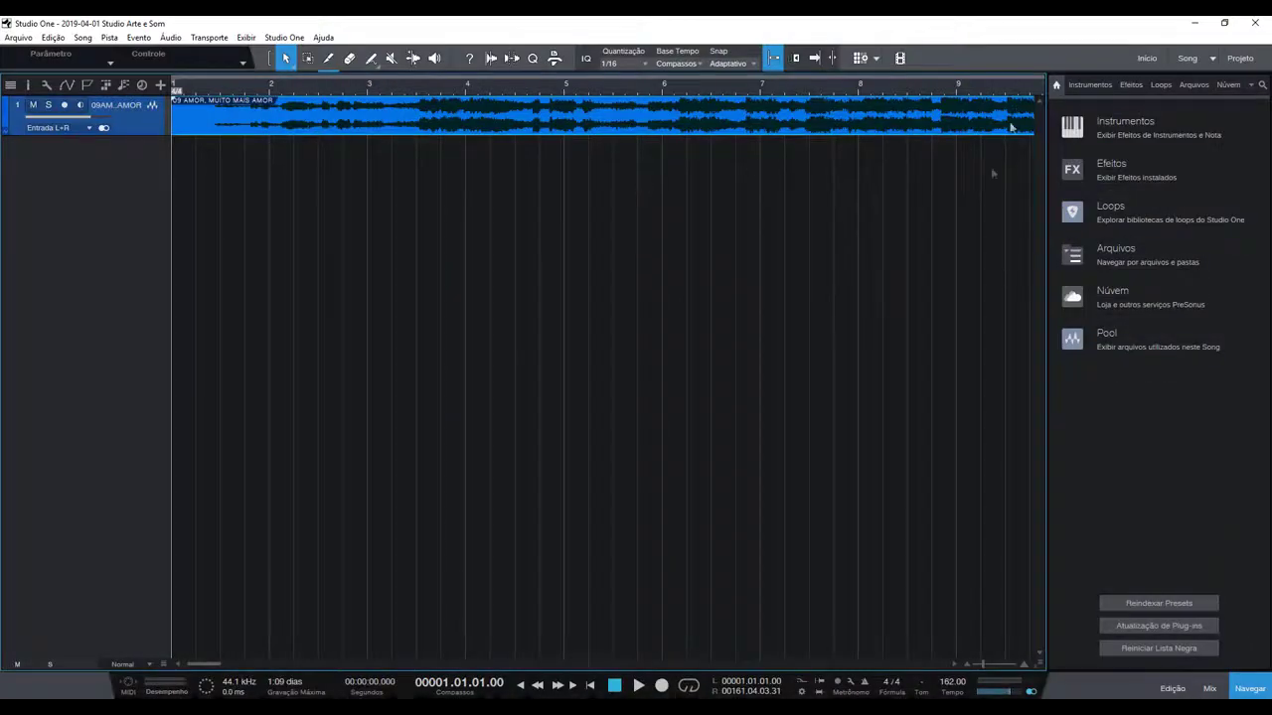
# Switch back to Studio One, hide the browser and place the playback cursor at bar 71
pyautogui.press('F5')
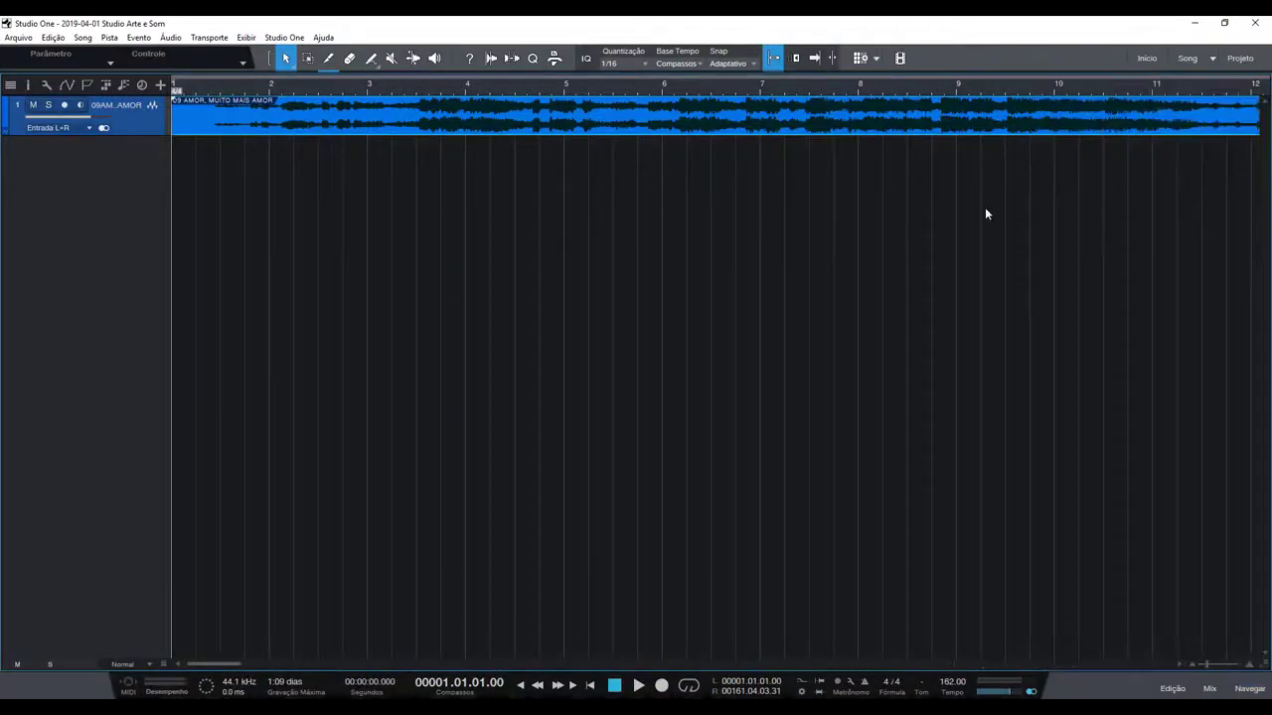
pyautogui.moveTo(606, 87); pyautogui.dragTo(385, 30)
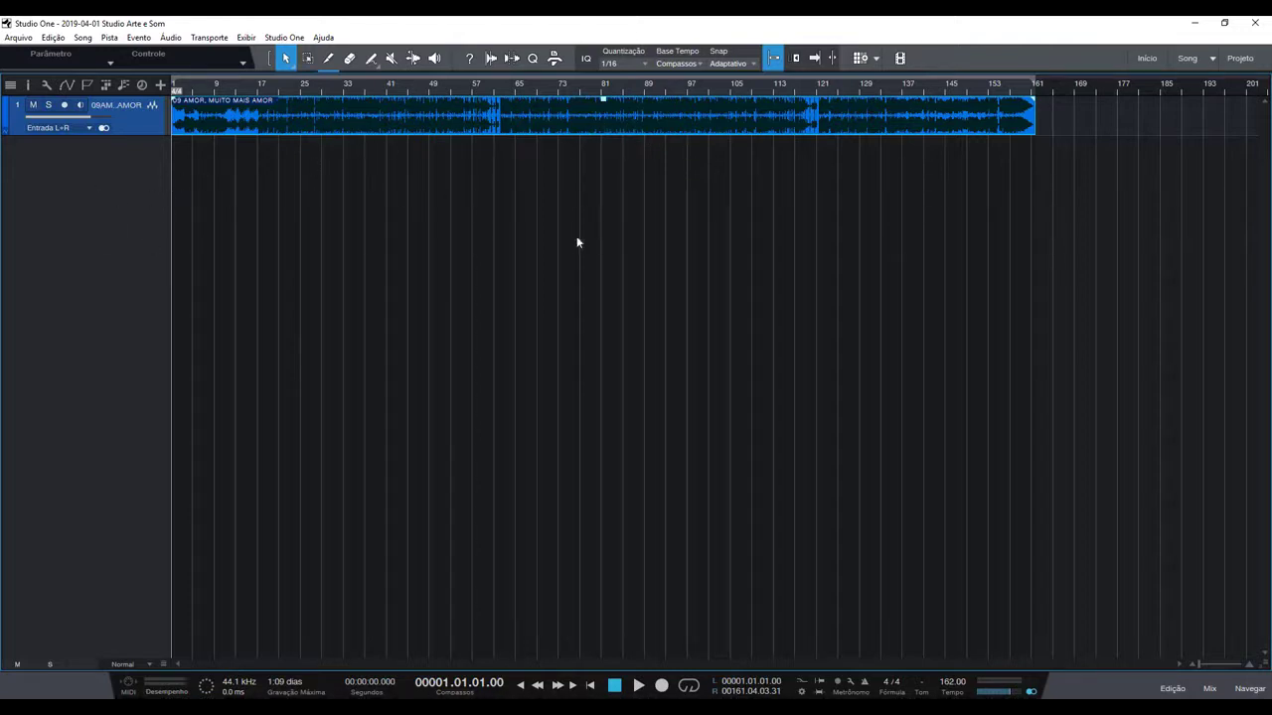
pyautogui.click(548, 82)
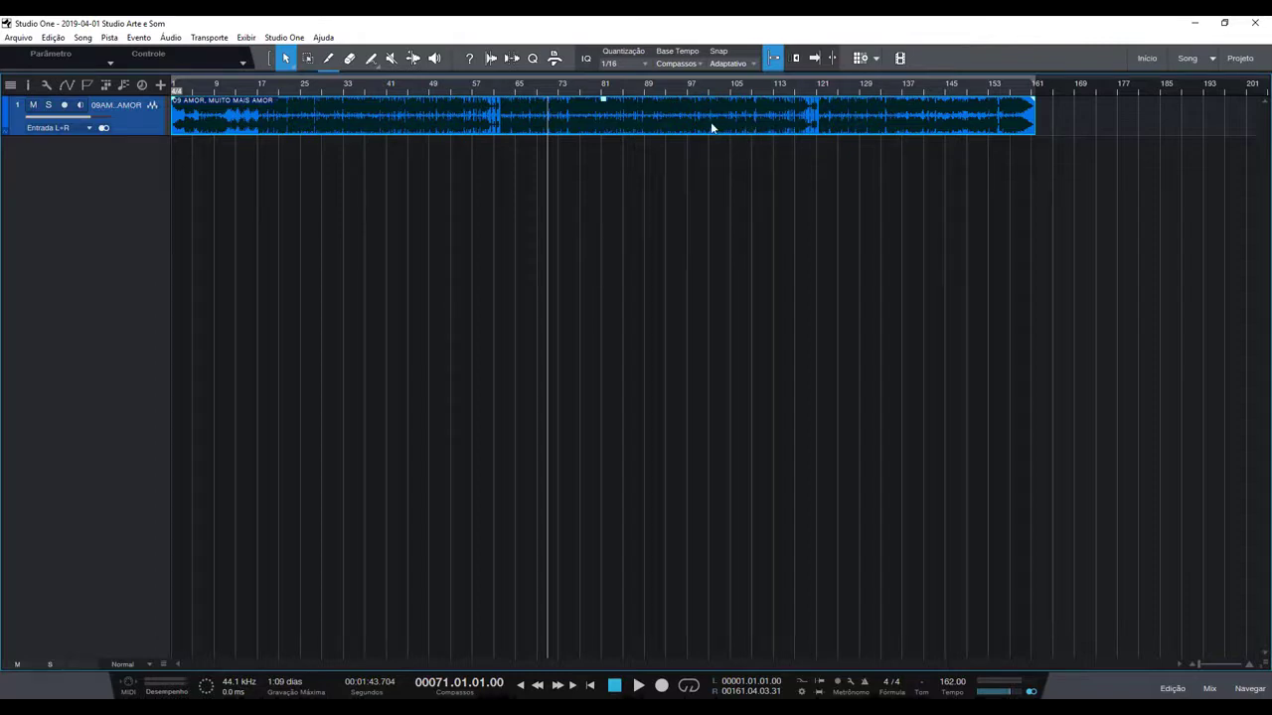
# Delete the audio event and close Studio One without saving, discarding the files created since the last save
pyautogui.press('Delete')
pyautogui.click(1255, 22)
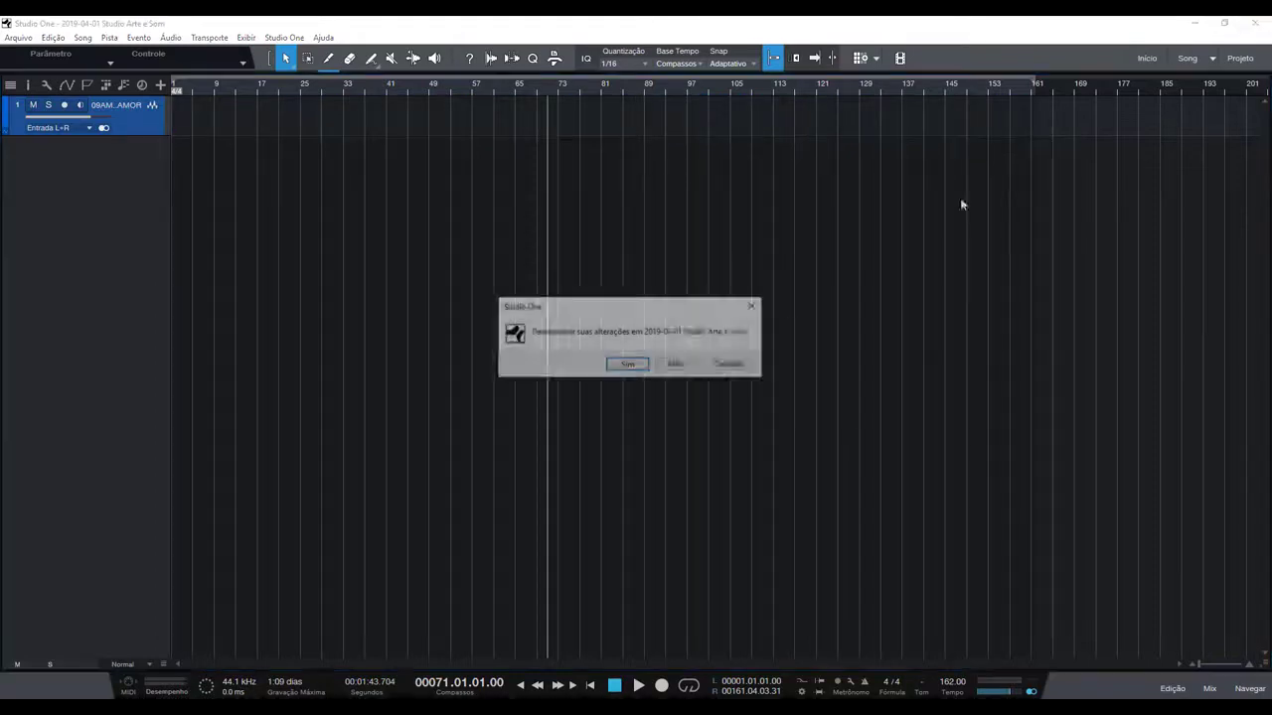
pyautogui.click(675, 364)
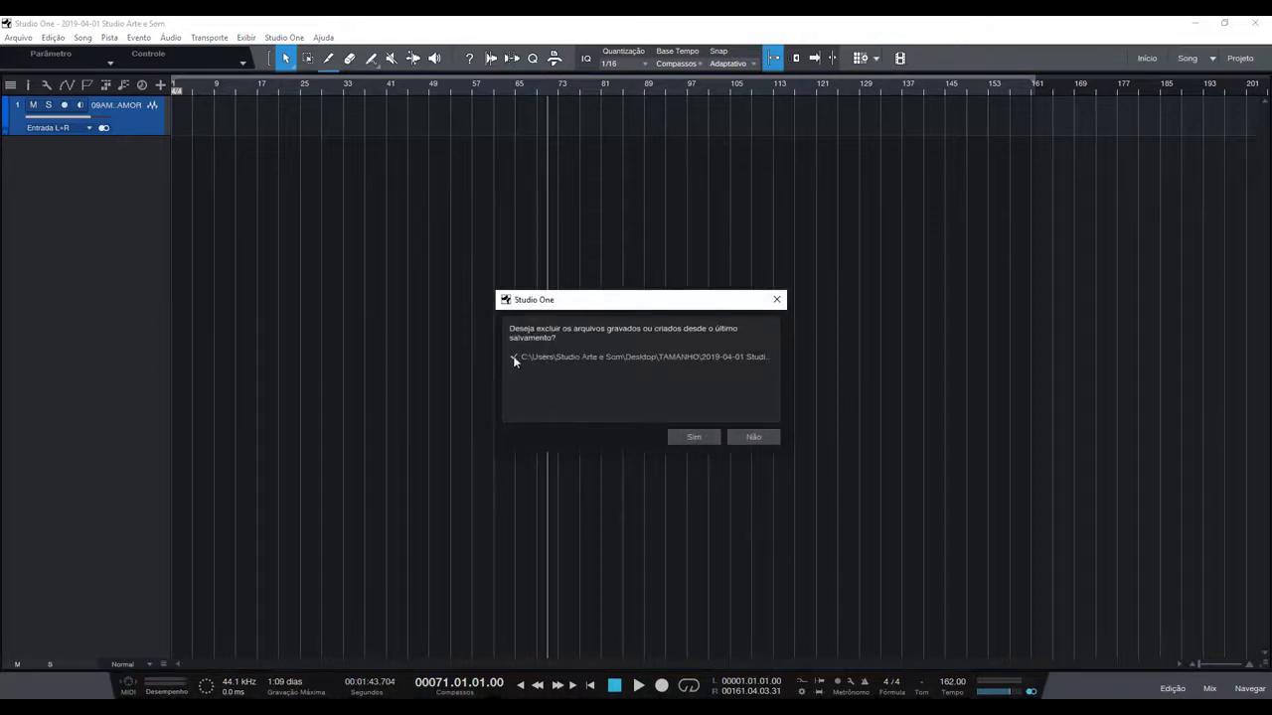
pyautogui.click(697, 436)
# Examine the contents of the TAMANHO folder and check its size after the unsaved song is discarded
pyautogui.rightClick(26, 177)
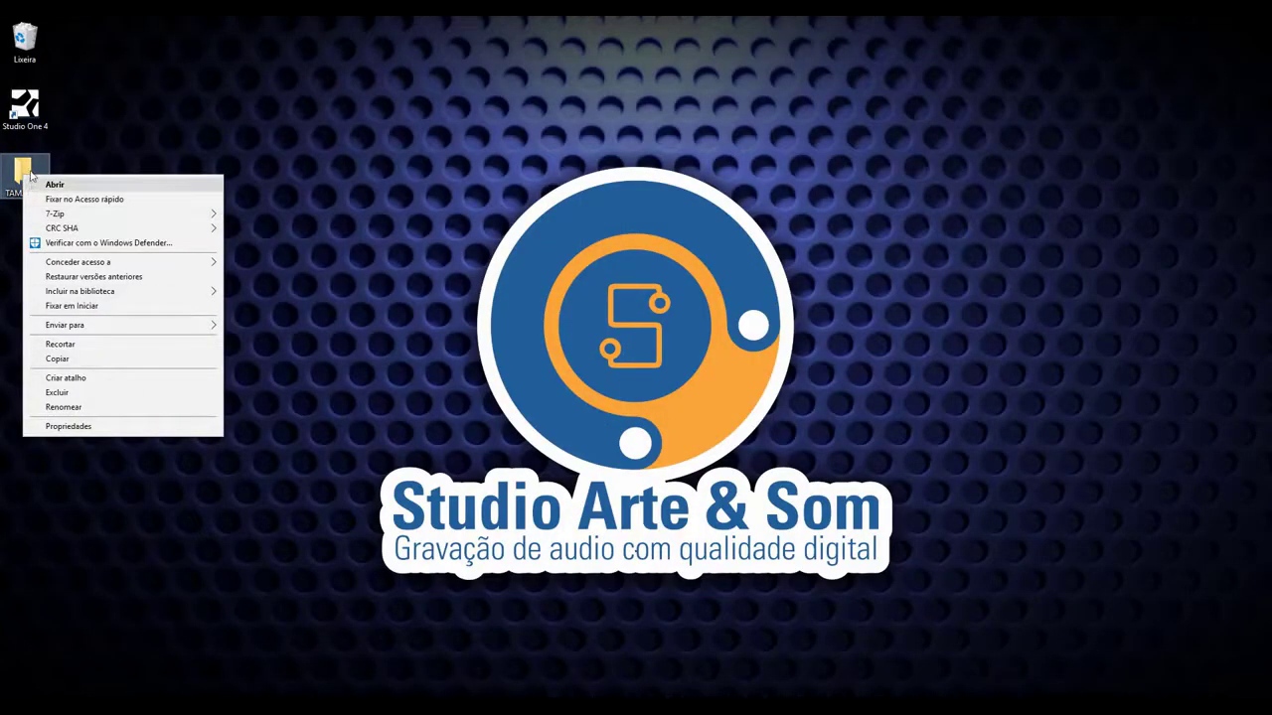
pyautogui.click(55, 184)
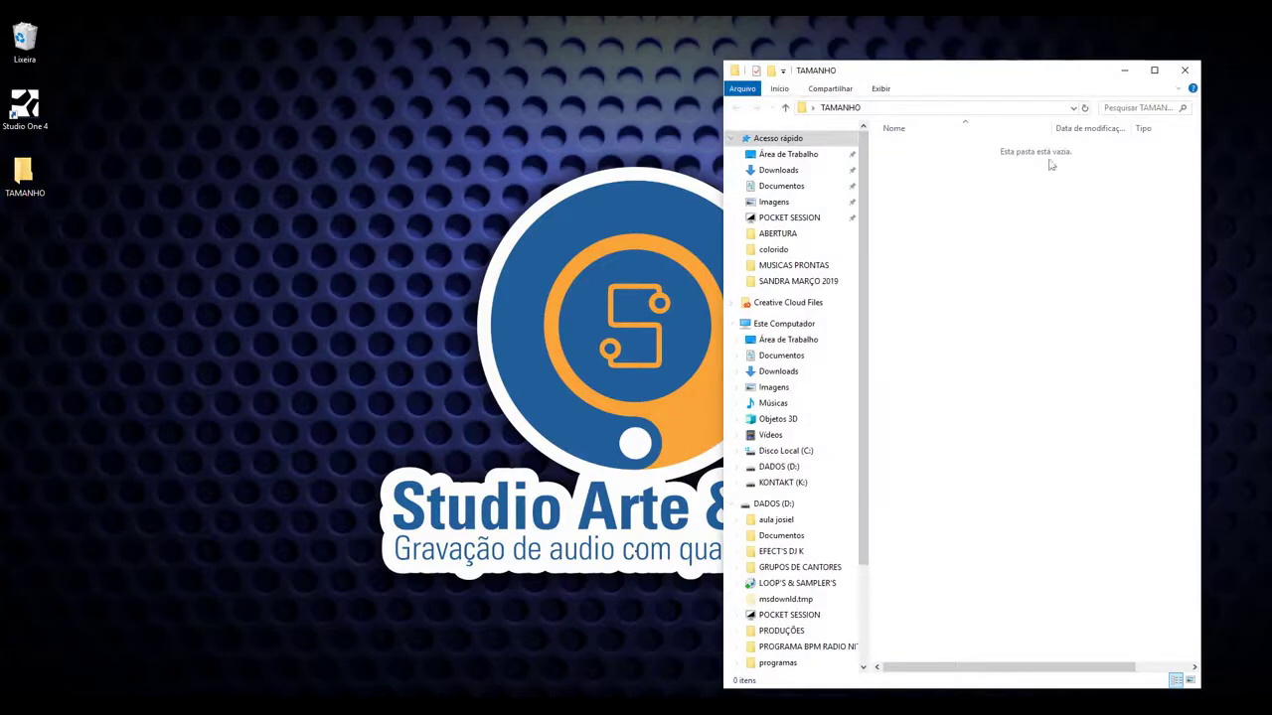
pyautogui.click(1185, 69)
pyautogui.rightClick(23, 164)
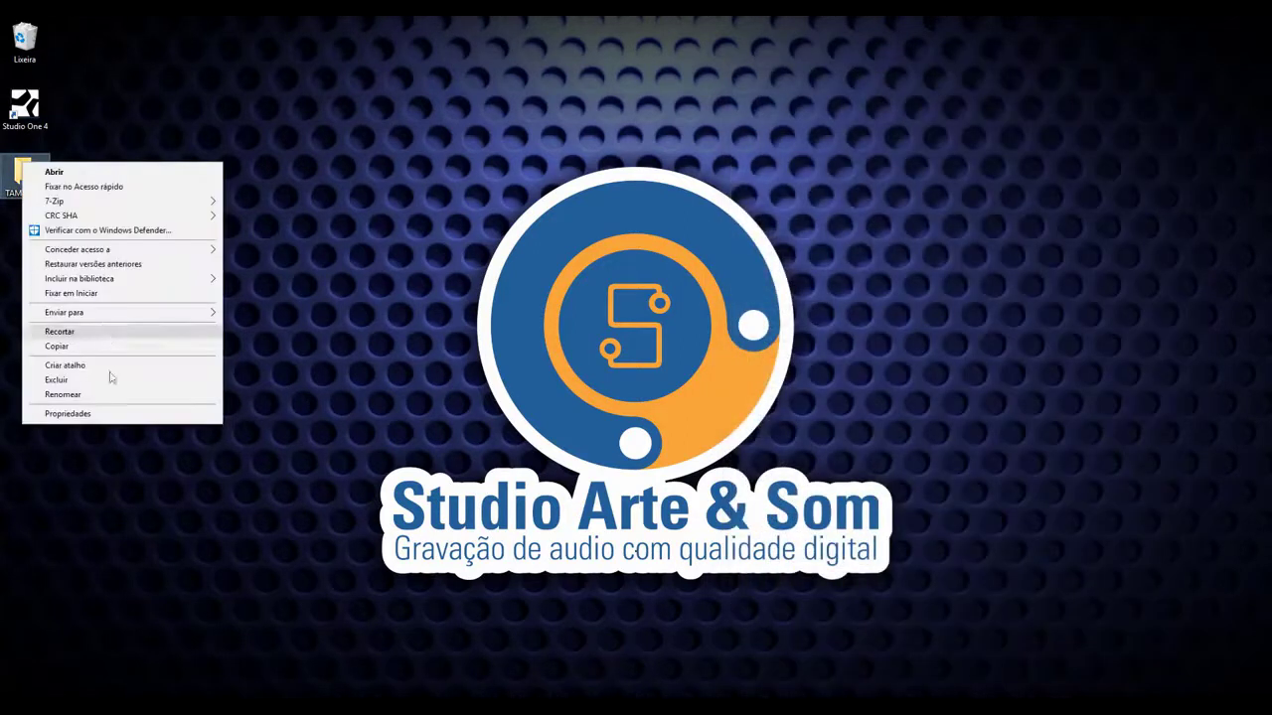
pyautogui.click(114, 415)
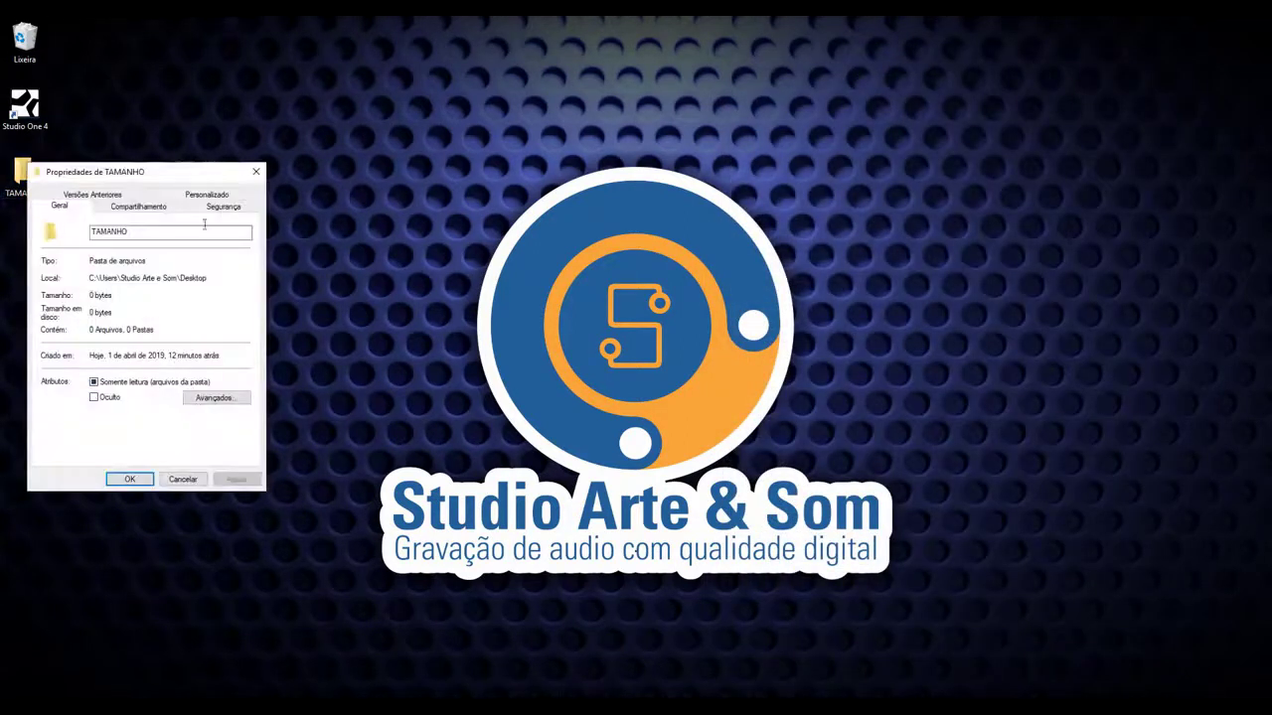
pyautogui.click(256, 172)
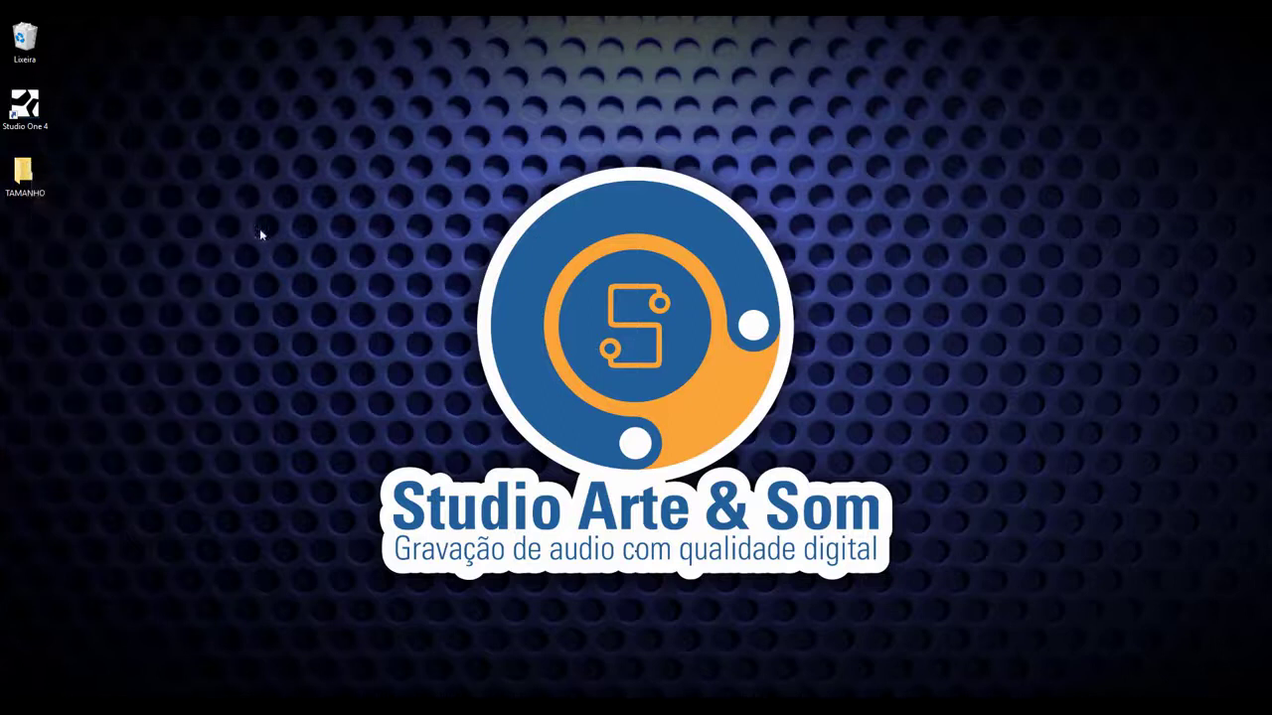
# Start Studio One and create an empty song at 44.1 kHz and 32 Bit Float, stored in the desktop's TAMANHO folder
pyautogui.doubleClick(35, 109)
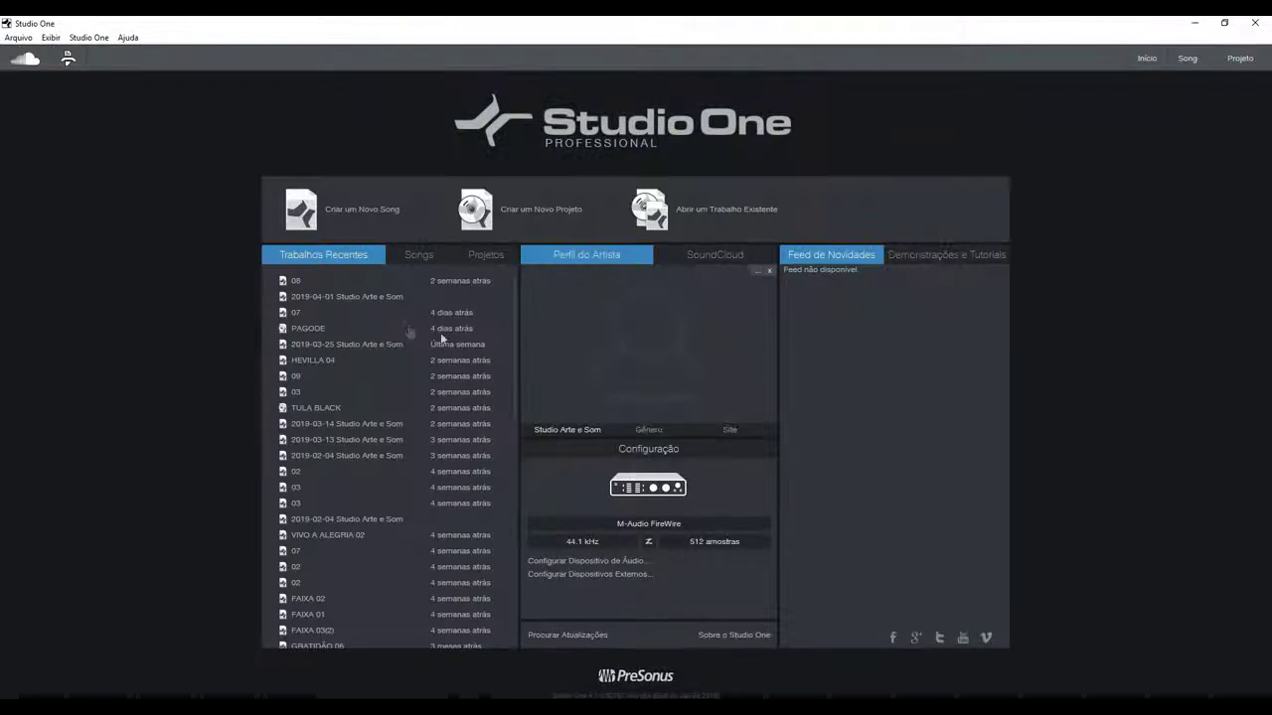
pyautogui.click(365, 210)
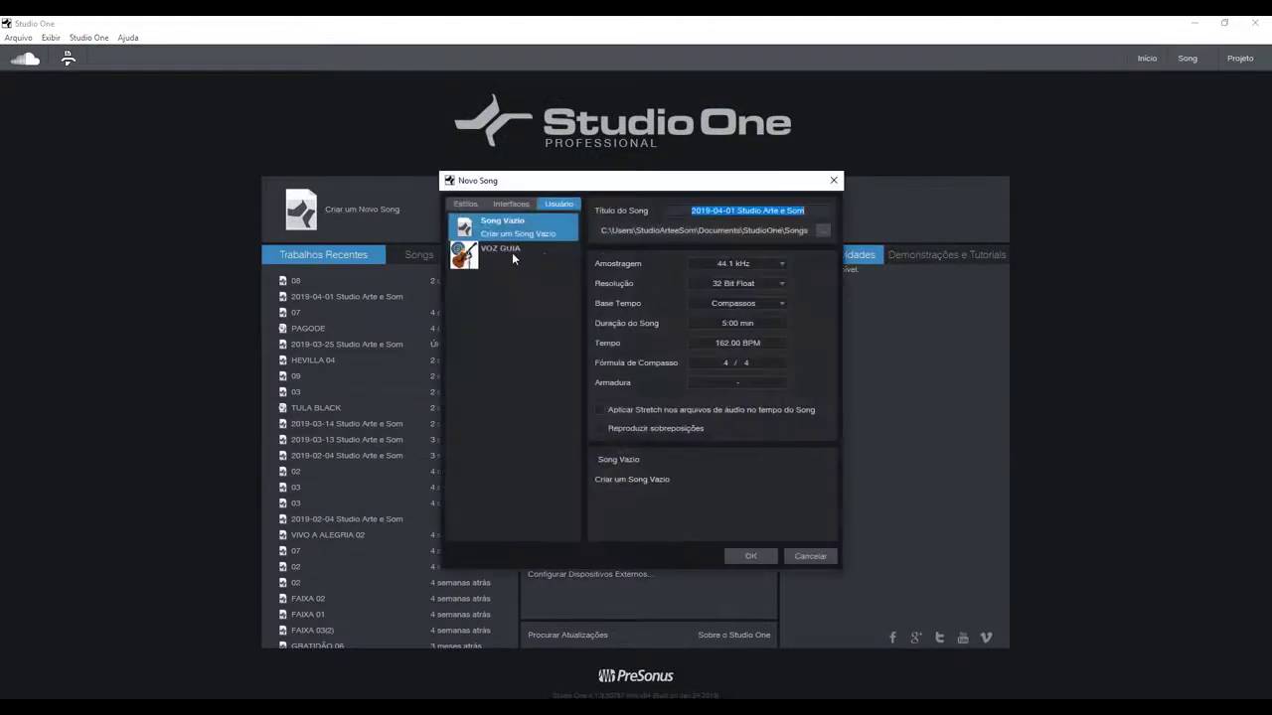
pyautogui.click(823, 232)
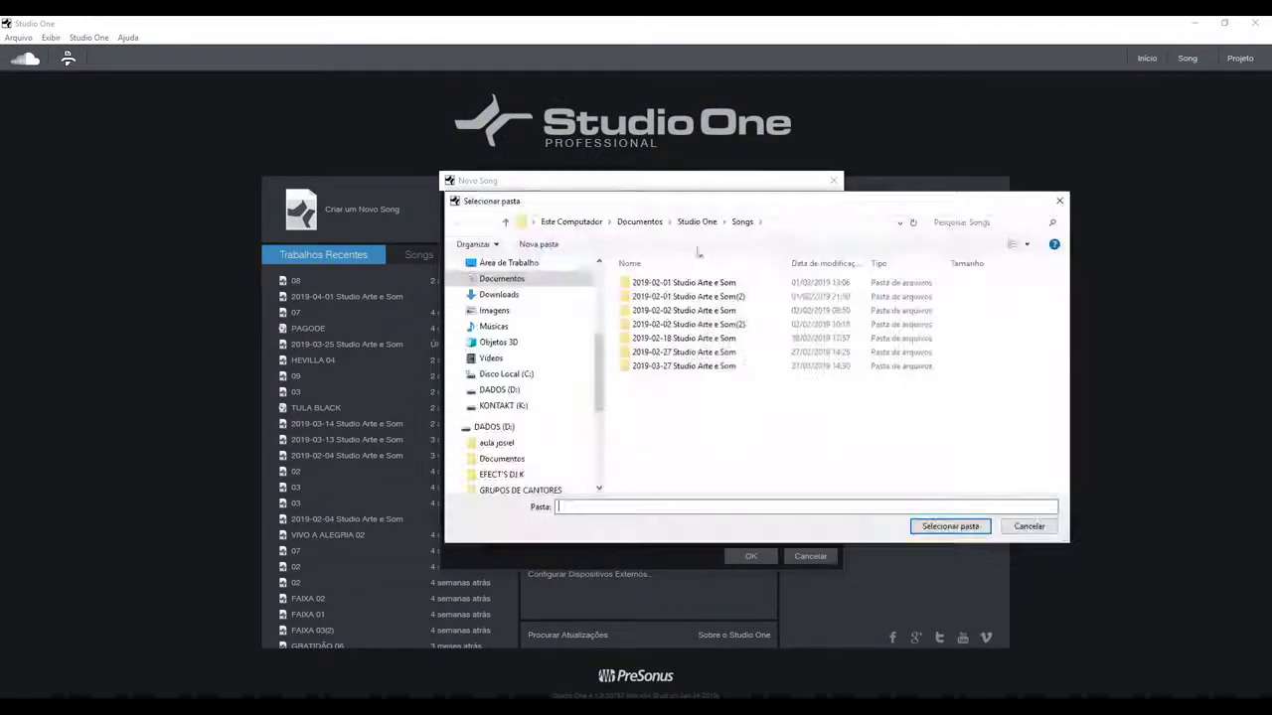
pyautogui.click(496, 263)
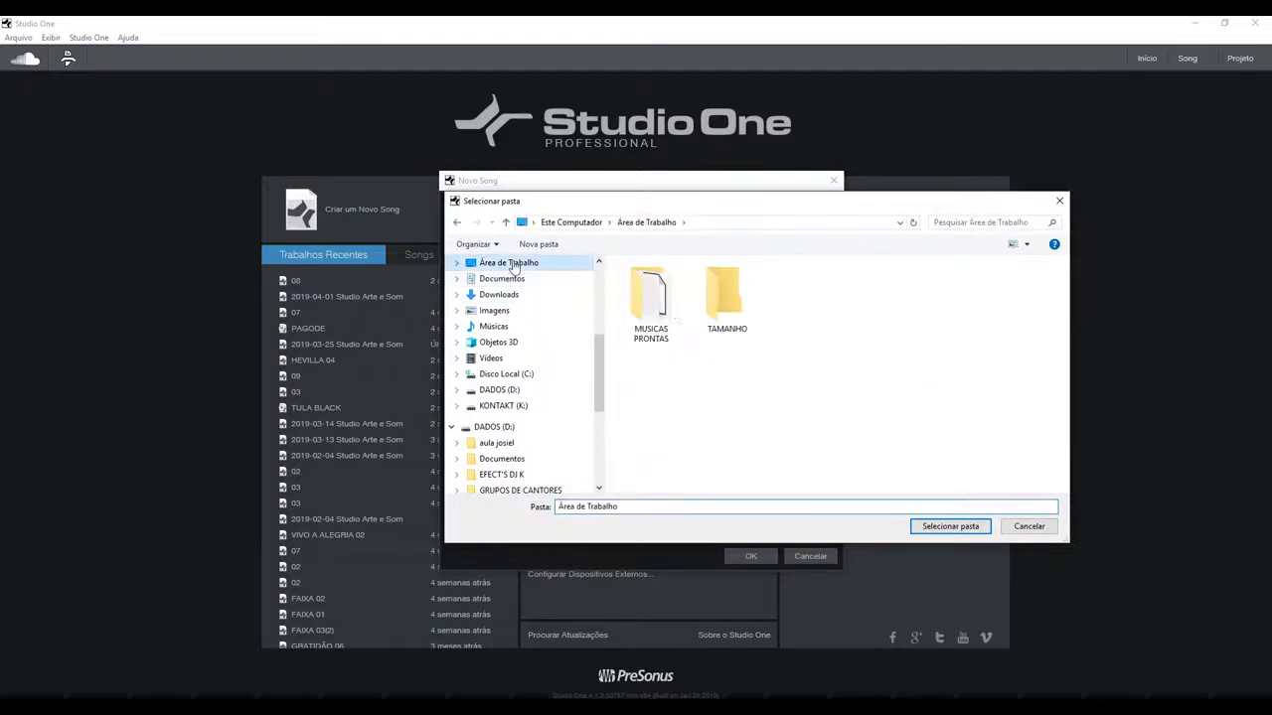
pyautogui.doubleClick(738, 302)
pyautogui.click(950, 527)
pyautogui.click(751, 556)
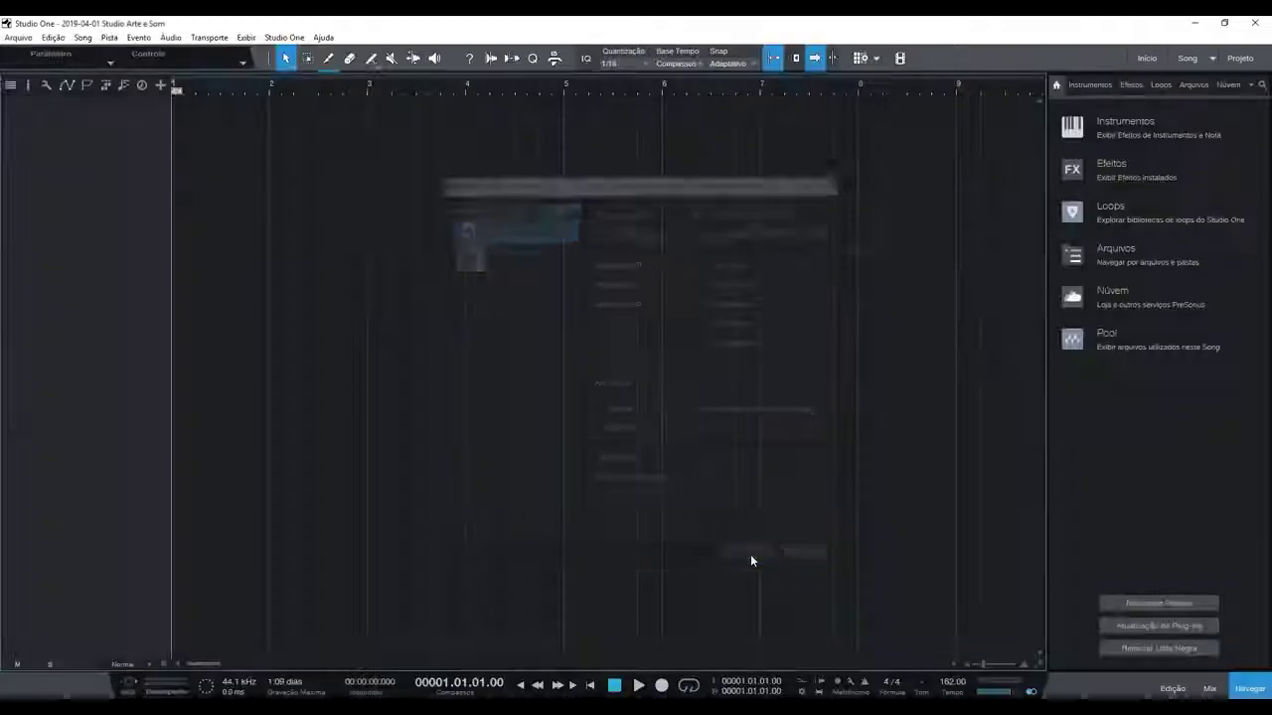
# Minimize Studio One and check the size of the TAMANHO folder before any audio is imported
pyautogui.click(1197, 23)
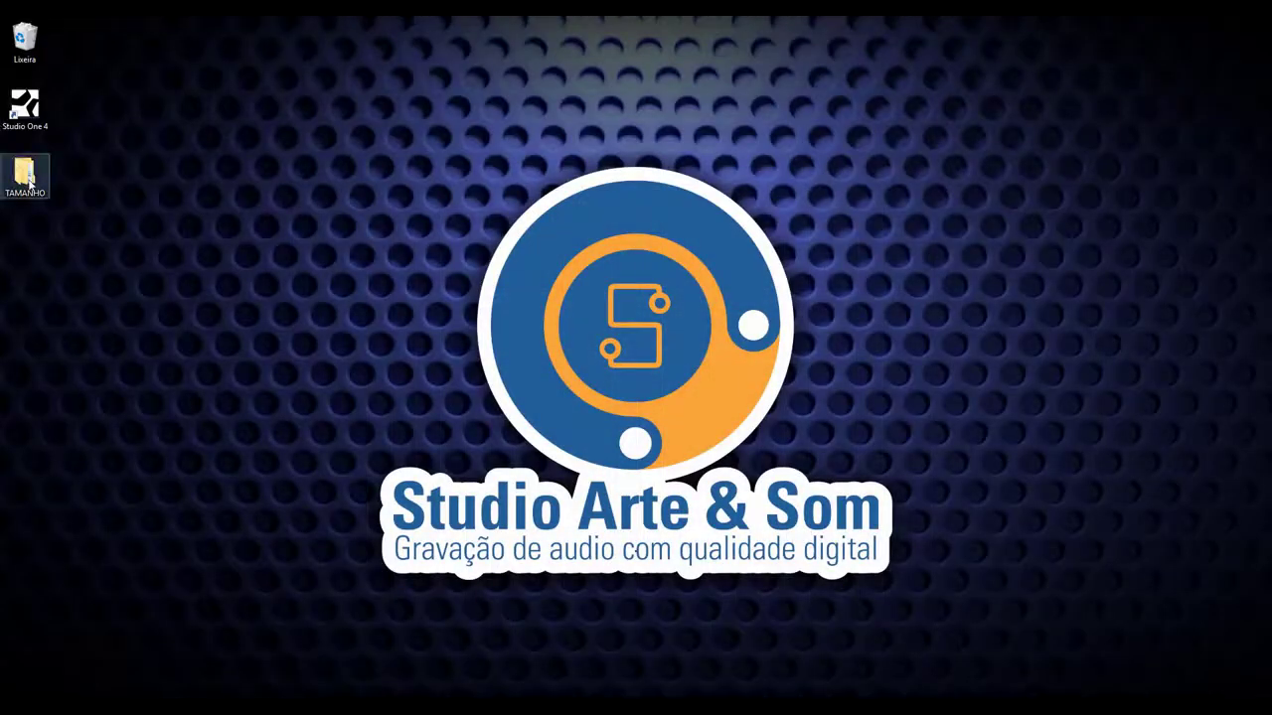
pyautogui.rightClick(23, 171)
pyautogui.click(126, 434)
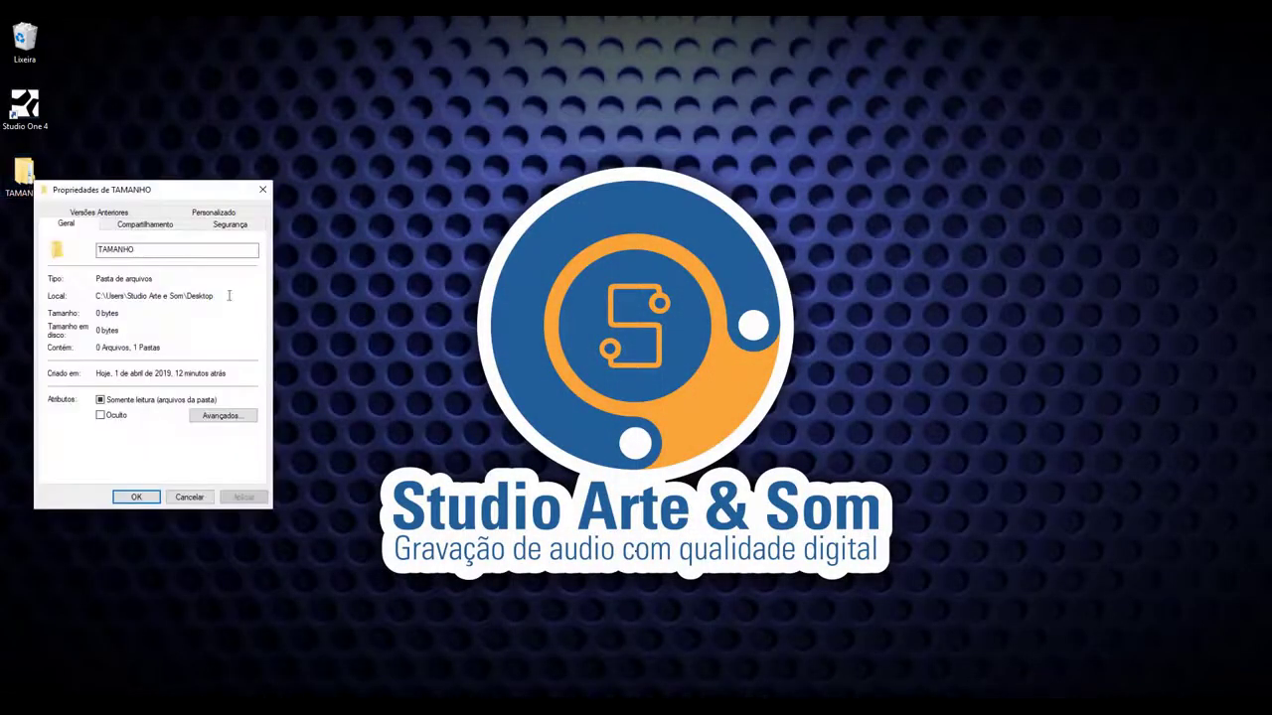
pyautogui.click(262, 189)
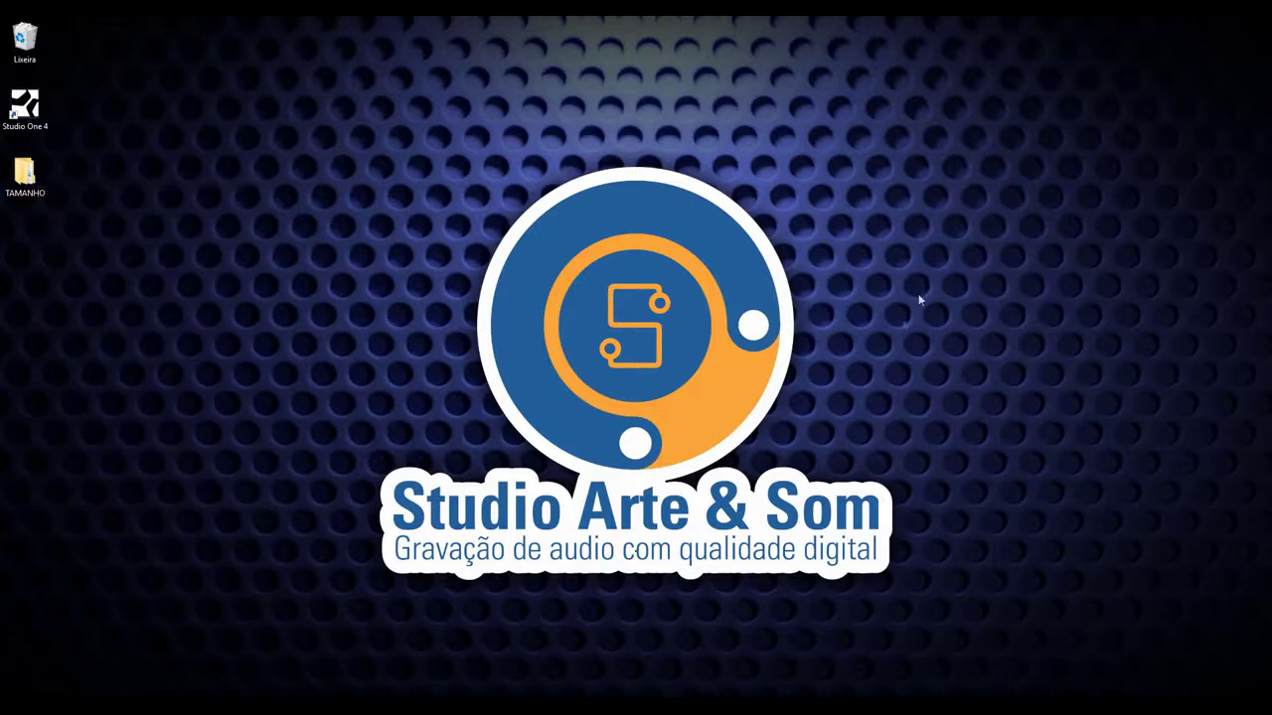
# Bring up the CD MASTER folder over the song and check the size of the WAV file 09 AMOR, MUITO MAIS AMOR
pyautogui.hotkey('alt', 'Tab')
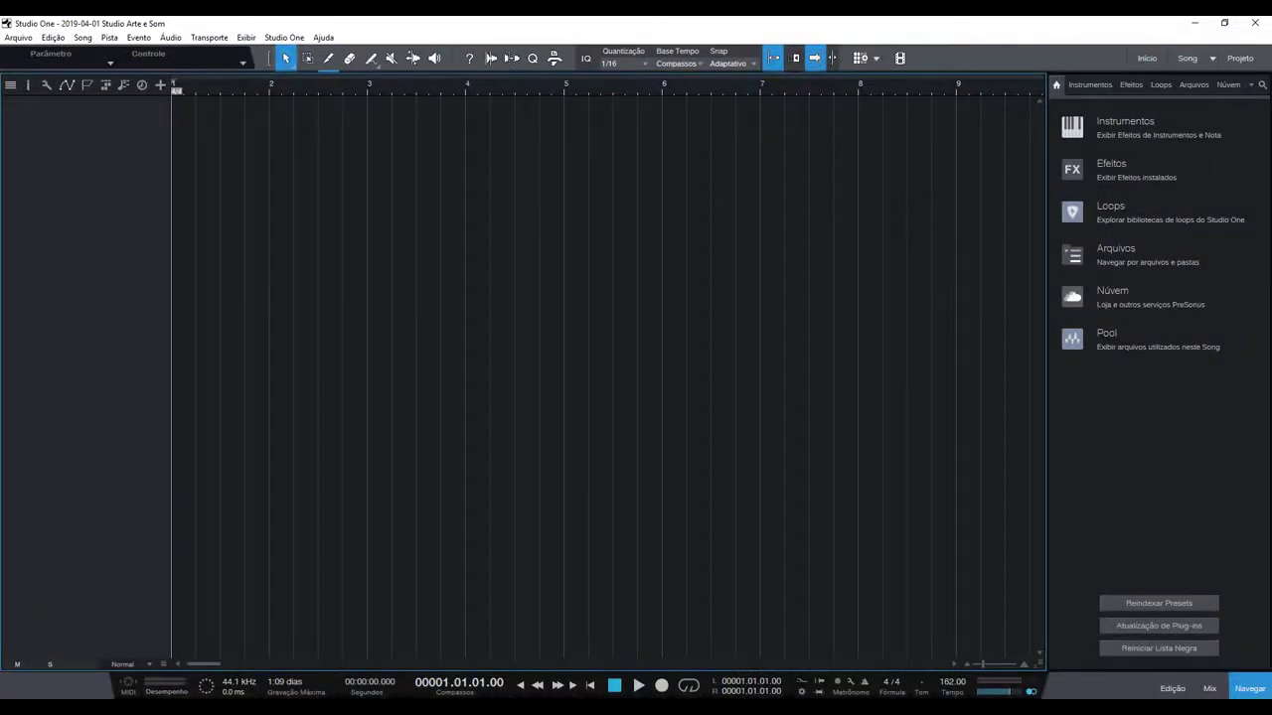
pyautogui.hotkey('alt', 'Tab')
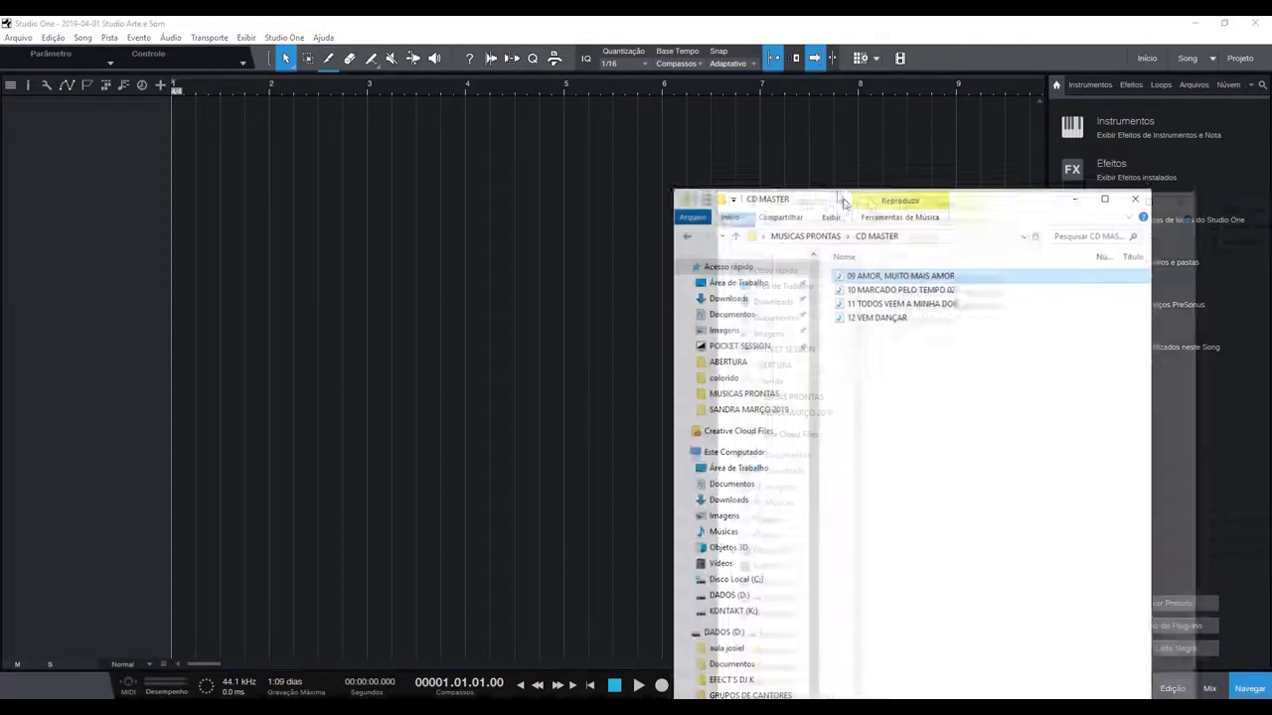
pyautogui.rightClick(891, 262)
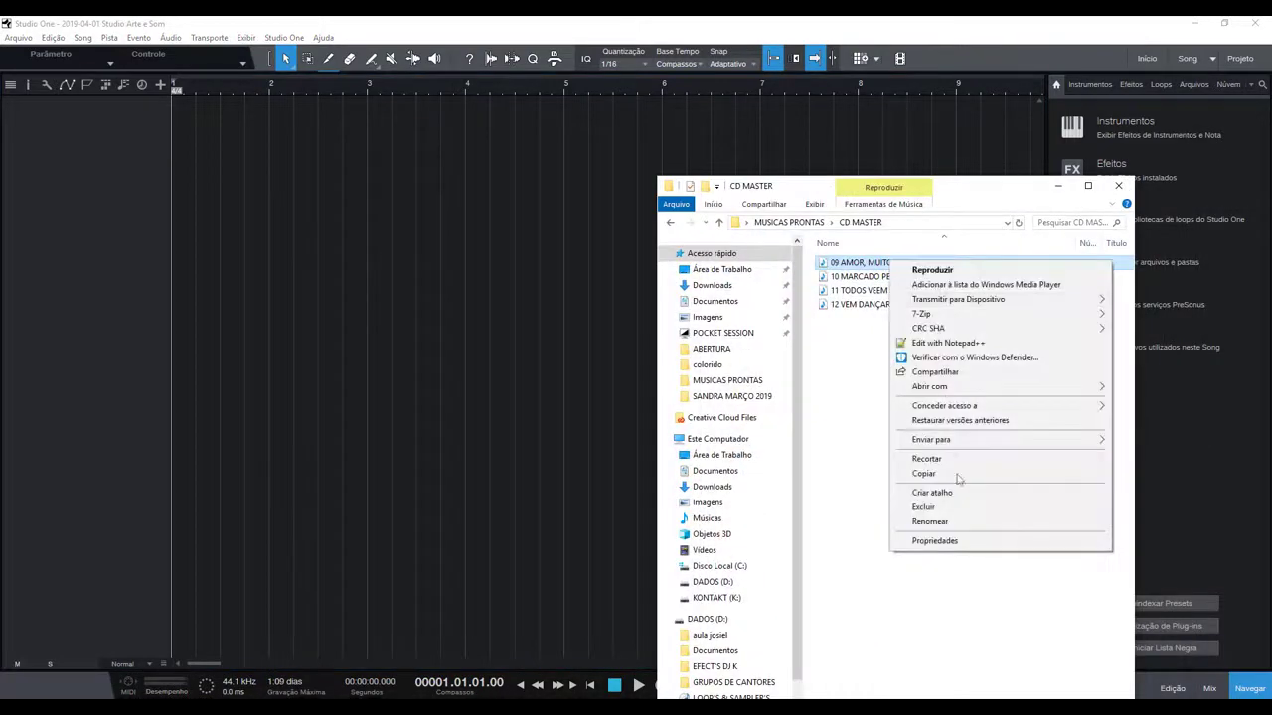
pyautogui.click(955, 543)
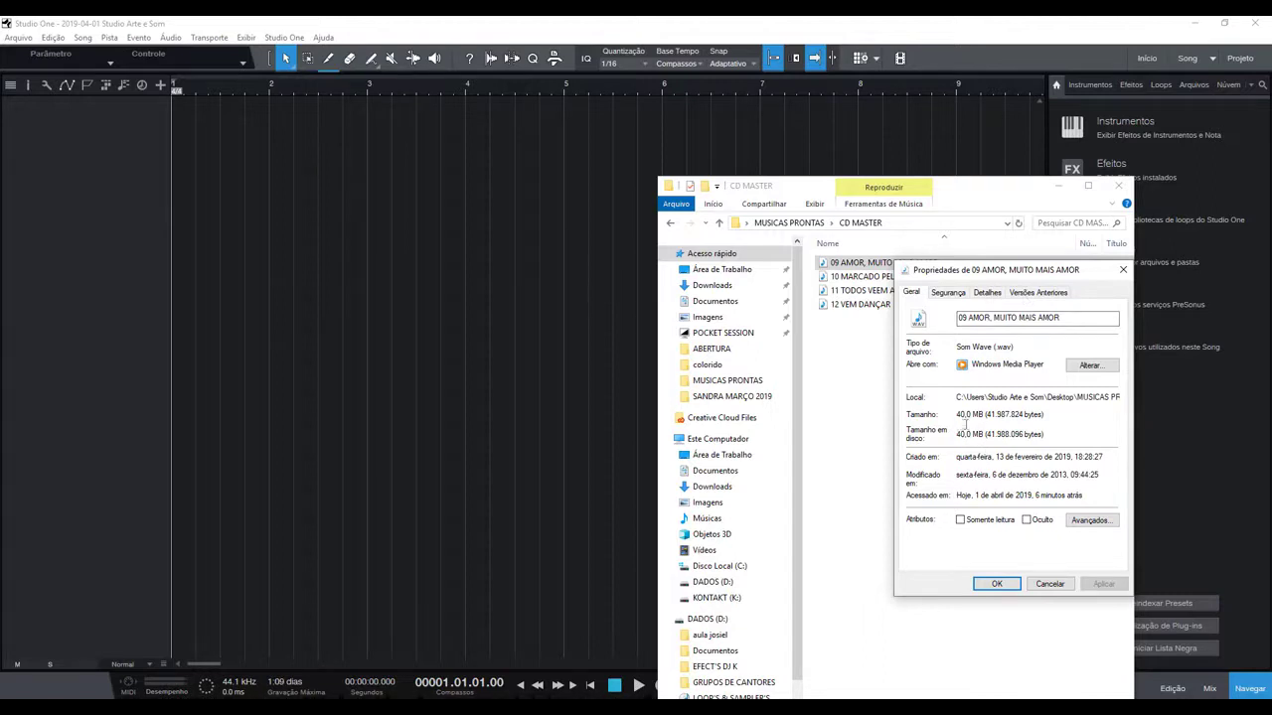
# Import 09 AMOR, MUITO MAIS AMOR onto a new audio track near the song's start and close the file windows
pyautogui.moveTo(860, 262); pyautogui.dragTo(221, 170)
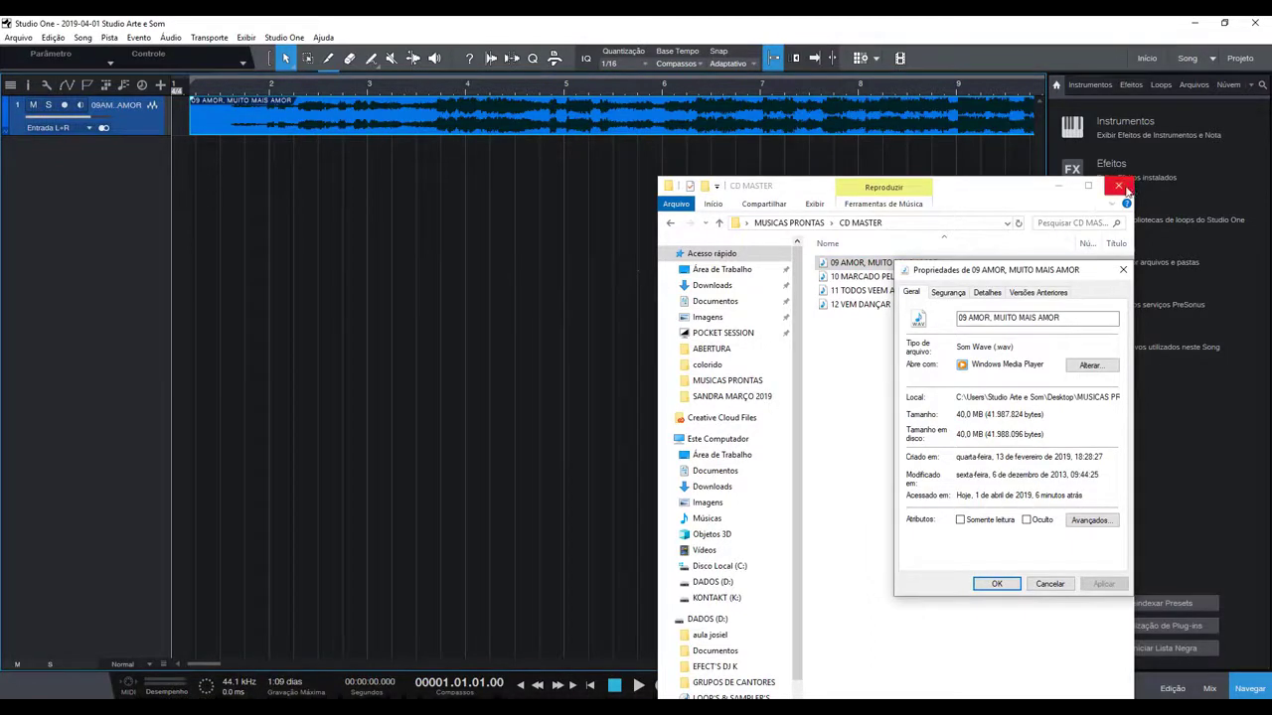
pyautogui.click(1122, 269)
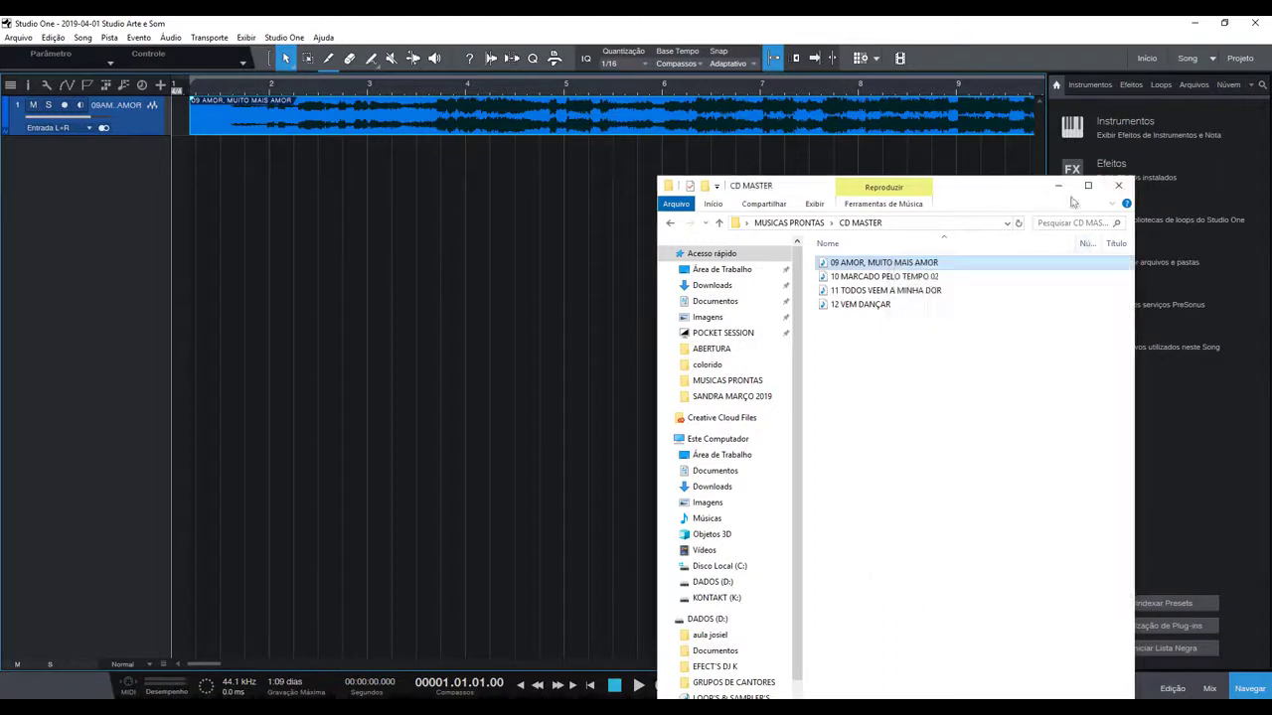
pyautogui.click(1110, 186)
# Minimize Studio One and check the size of the TAMANHO folder again with the WAV imported
pyautogui.click(1194, 22)
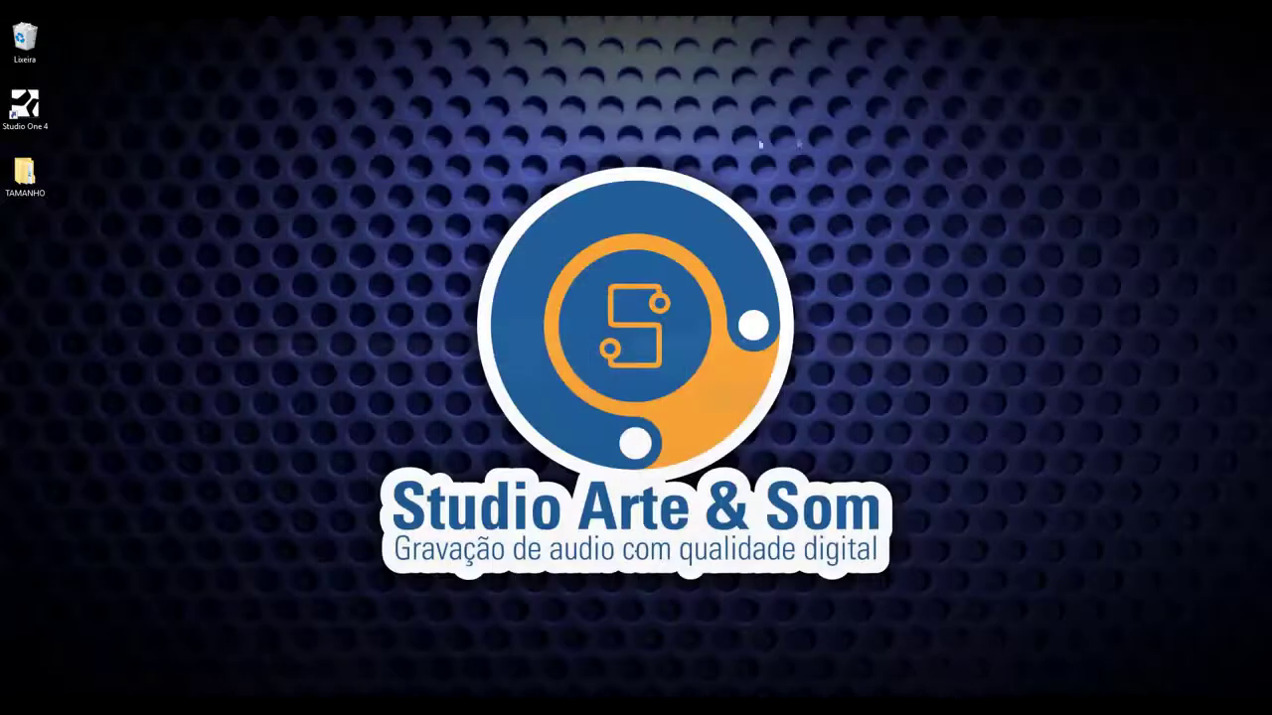
pyautogui.rightClick(31, 180)
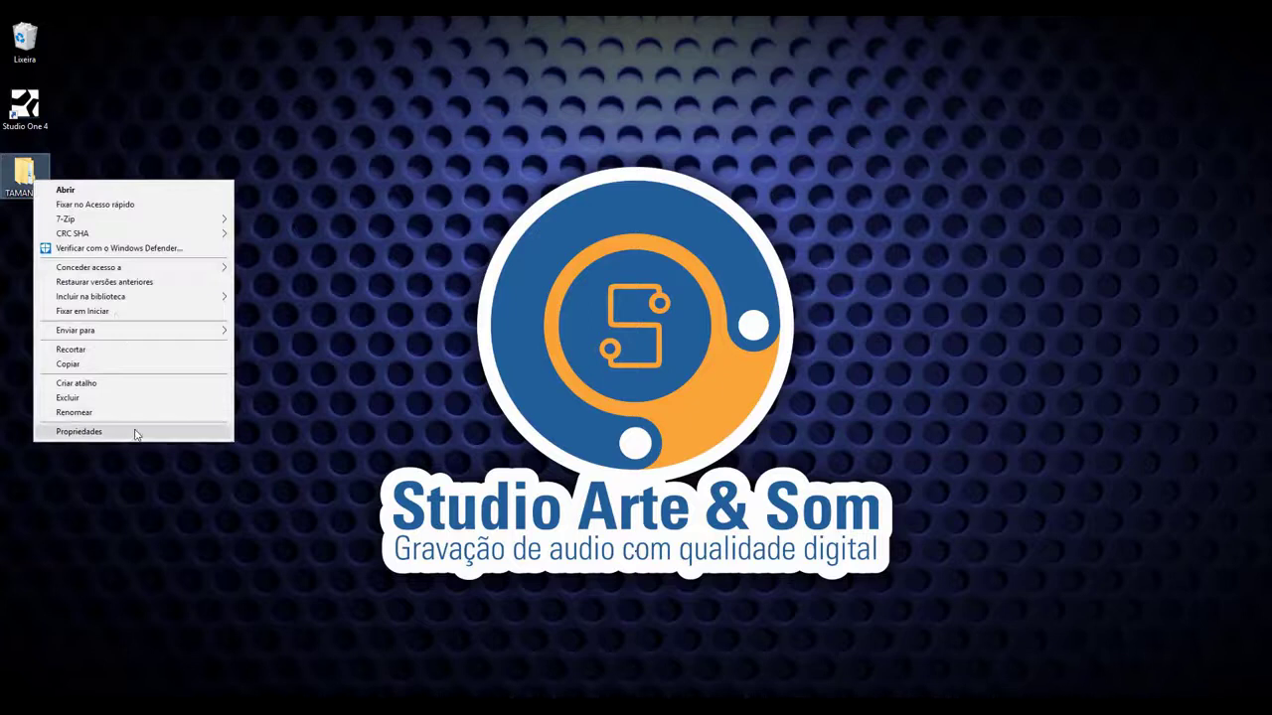
pyautogui.click(134, 432)
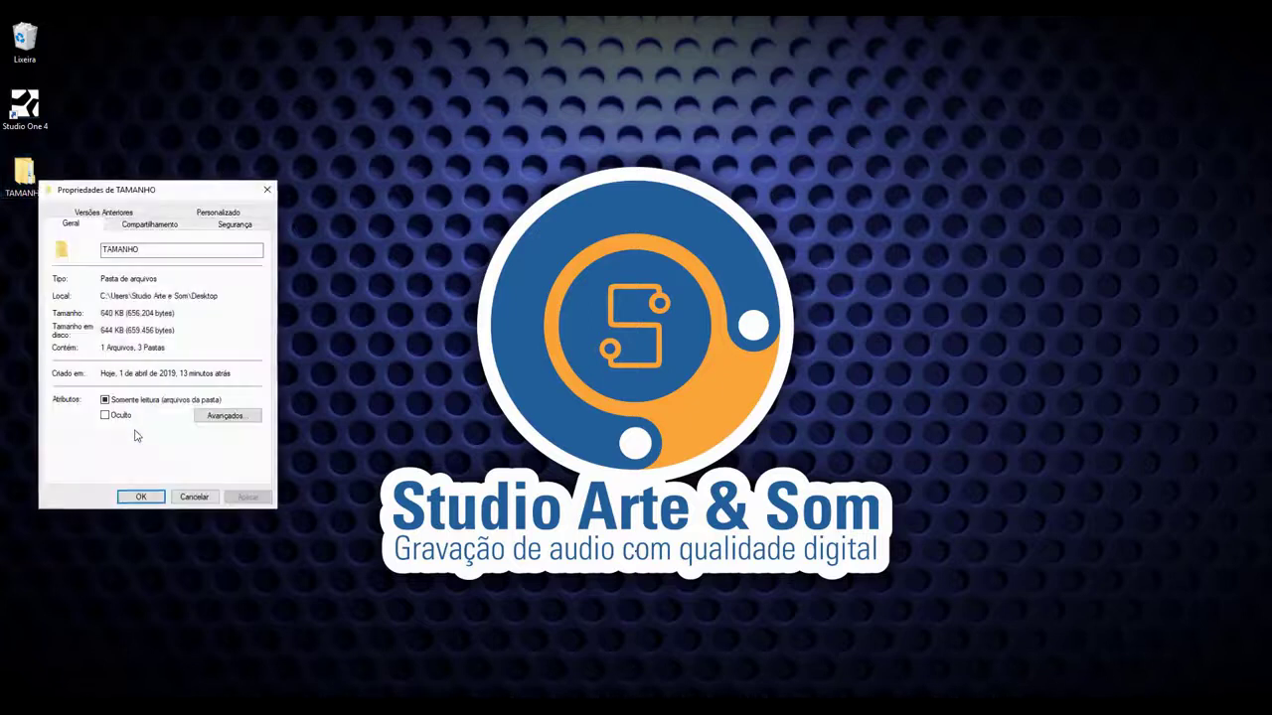
pyautogui.click(266, 192)
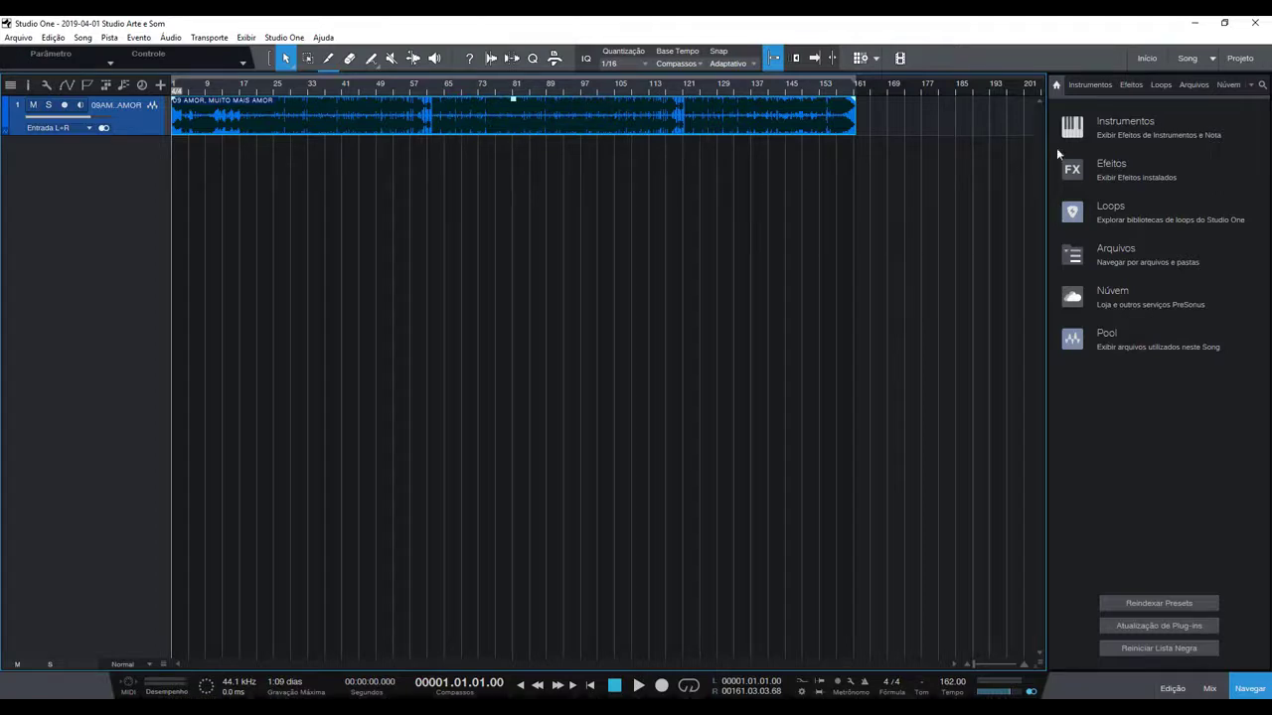
# Hide the song's browser, and examine the contents of the 2019-04-01 Studio Arte e Som folder and its subfolders inside TAMANHO
pyautogui.press('F5')
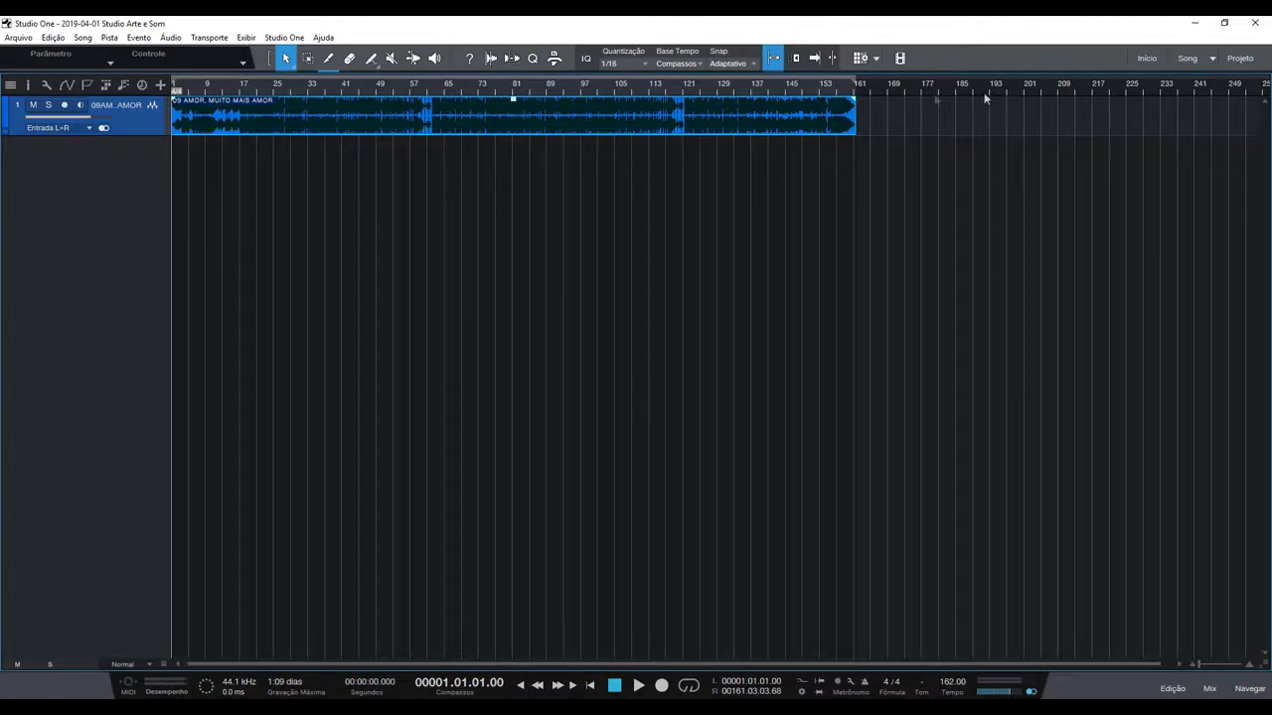
pyautogui.click(1195, 22)
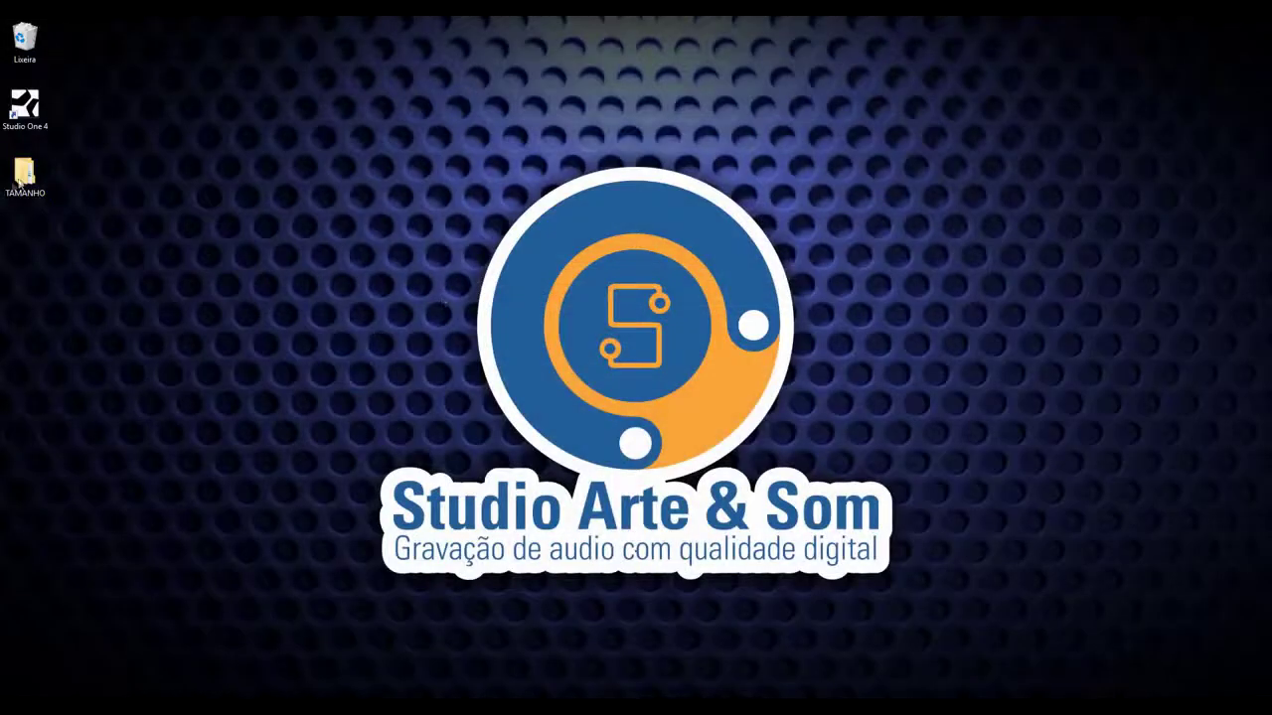
pyautogui.hotkey('alt', 'Tab')
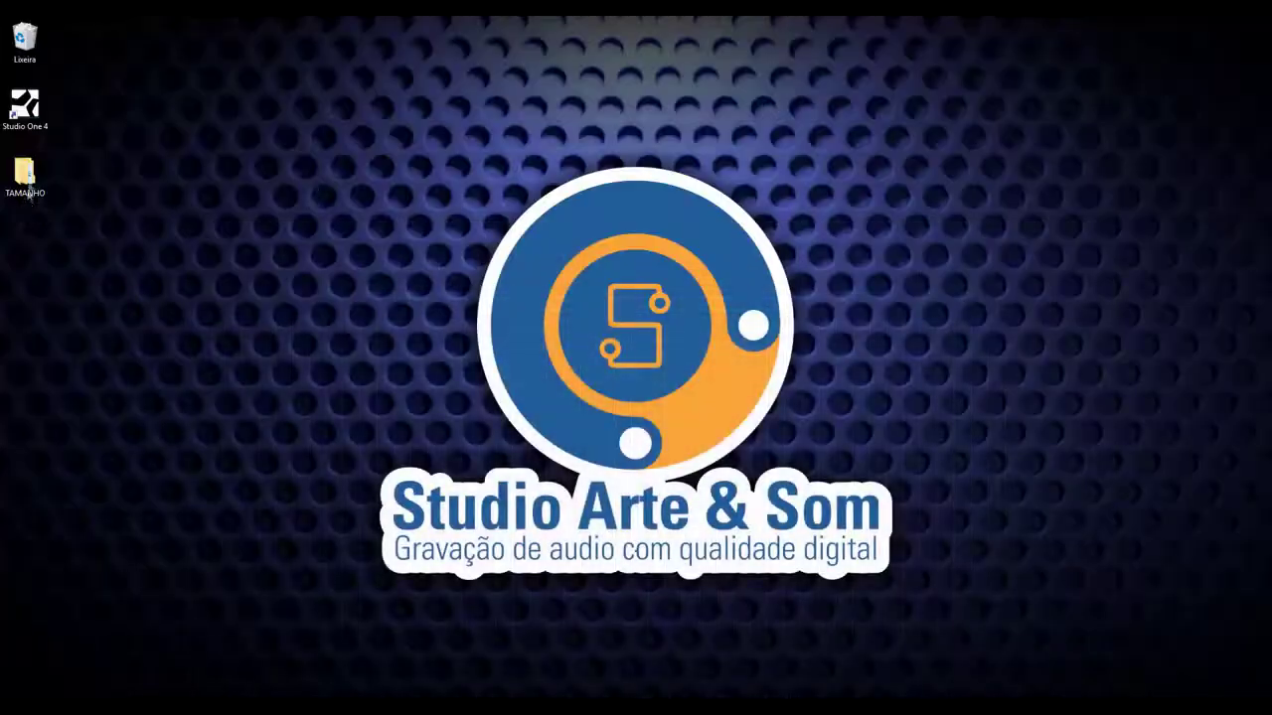
pyautogui.doubleClick(25, 174)
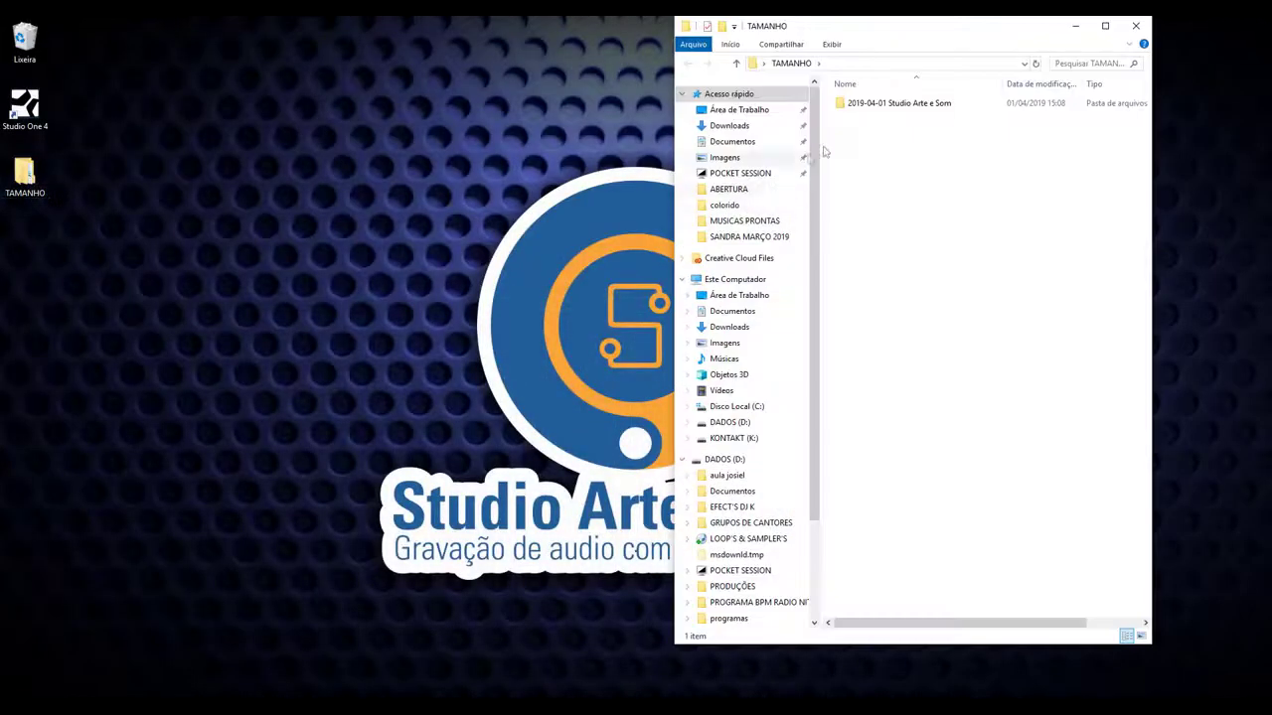
pyautogui.doubleClick(875, 105)
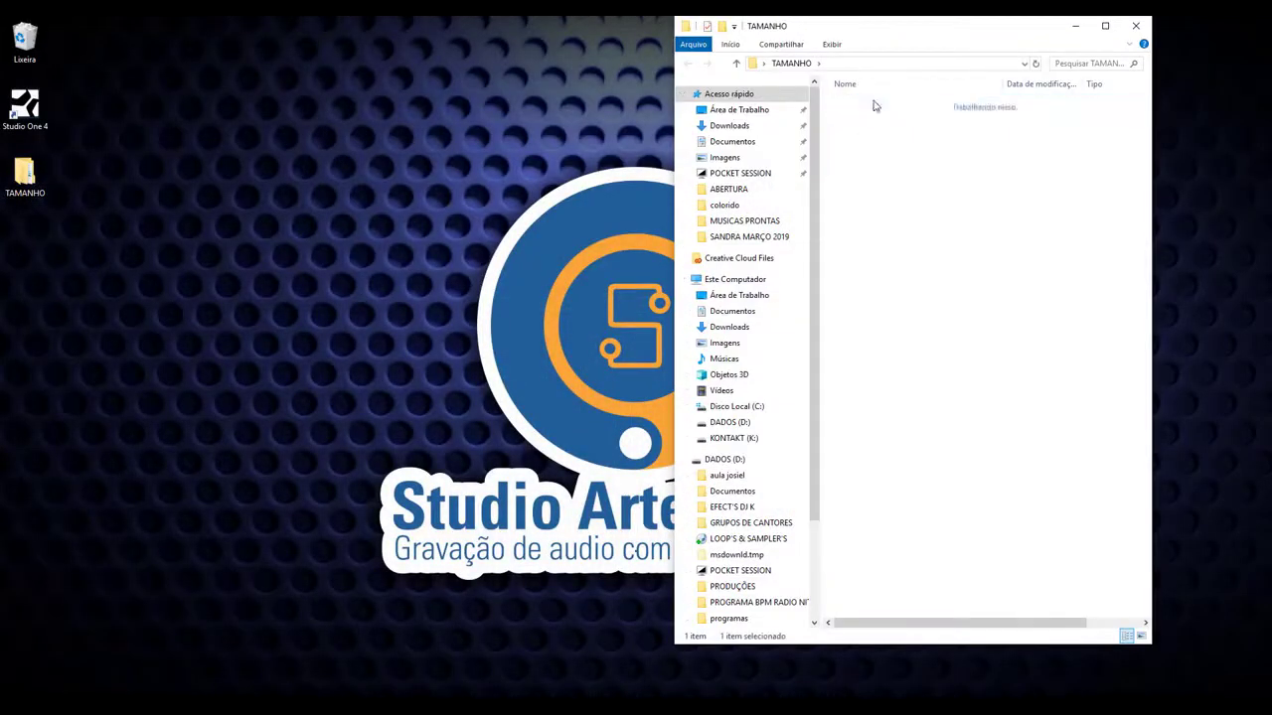
pyautogui.doubleClick(874, 107)
pyautogui.doubleClick(867, 107)
pyautogui.click(687, 63)
pyautogui.click(687, 62)
pyautogui.click(687, 62)
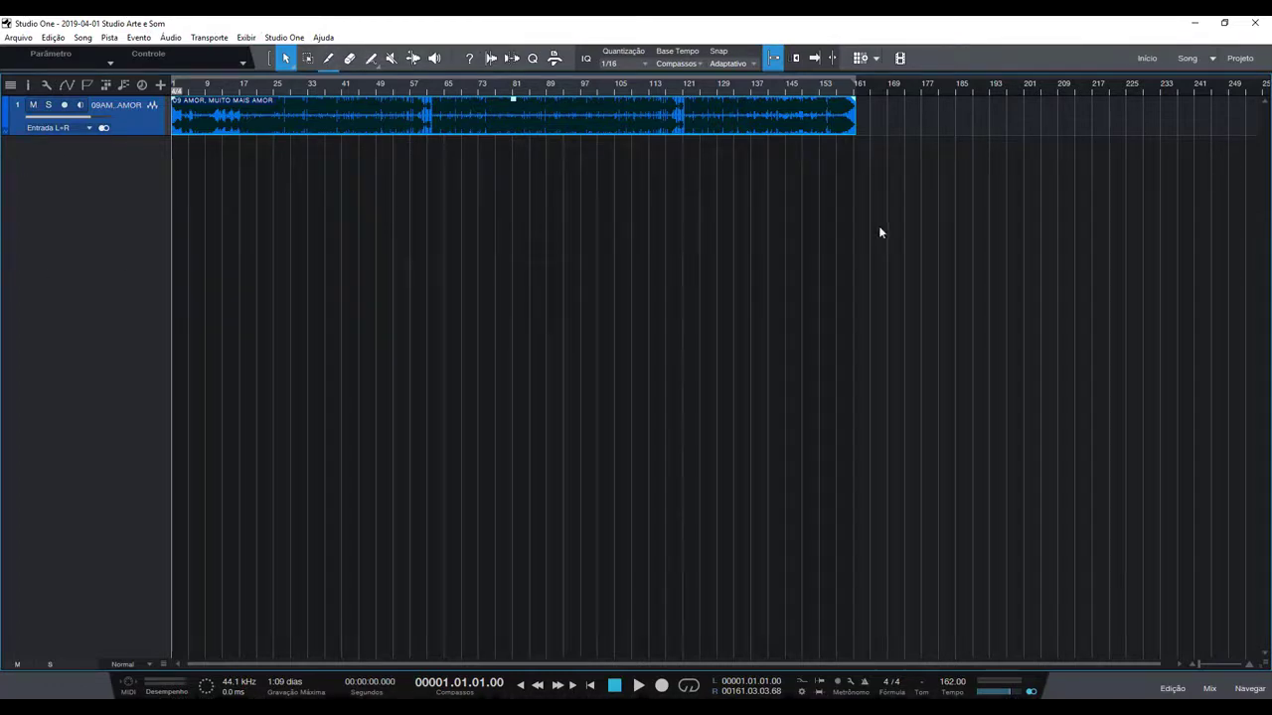
# Move the playback cursor to bar 85 and on to bar 122 of the song
pyautogui.click(530, 90)
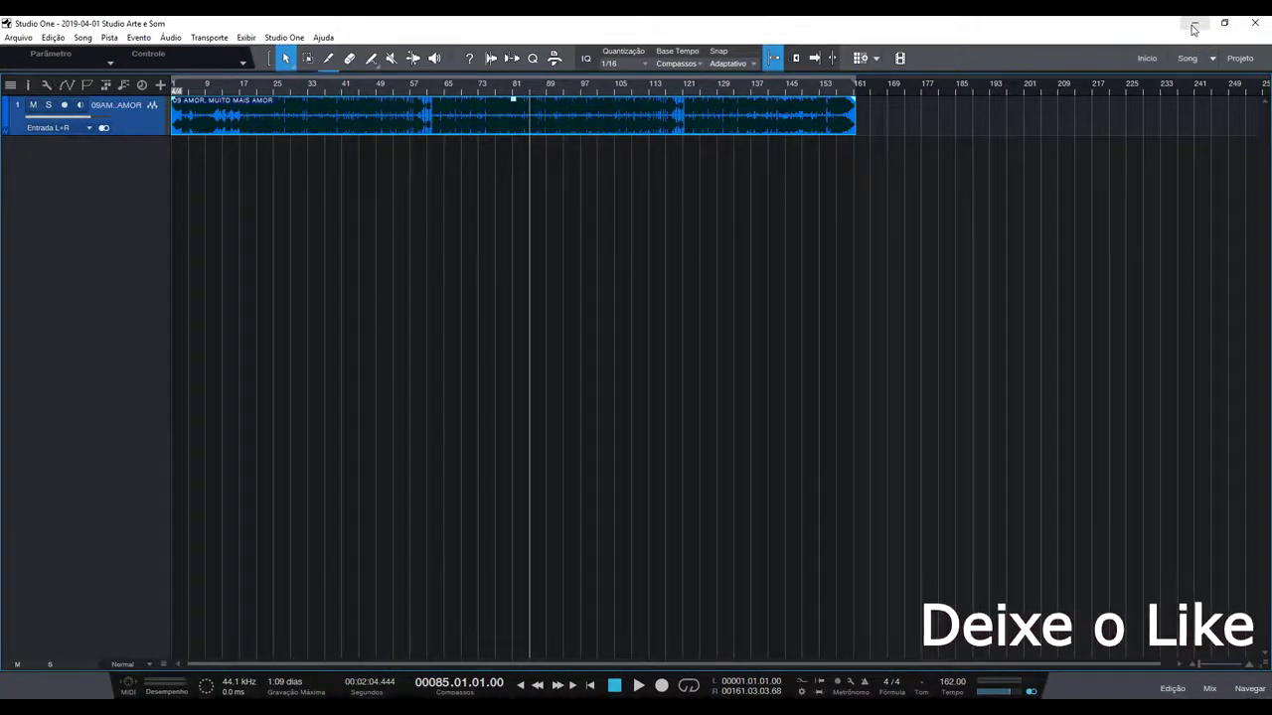
pyautogui.click(686, 87)
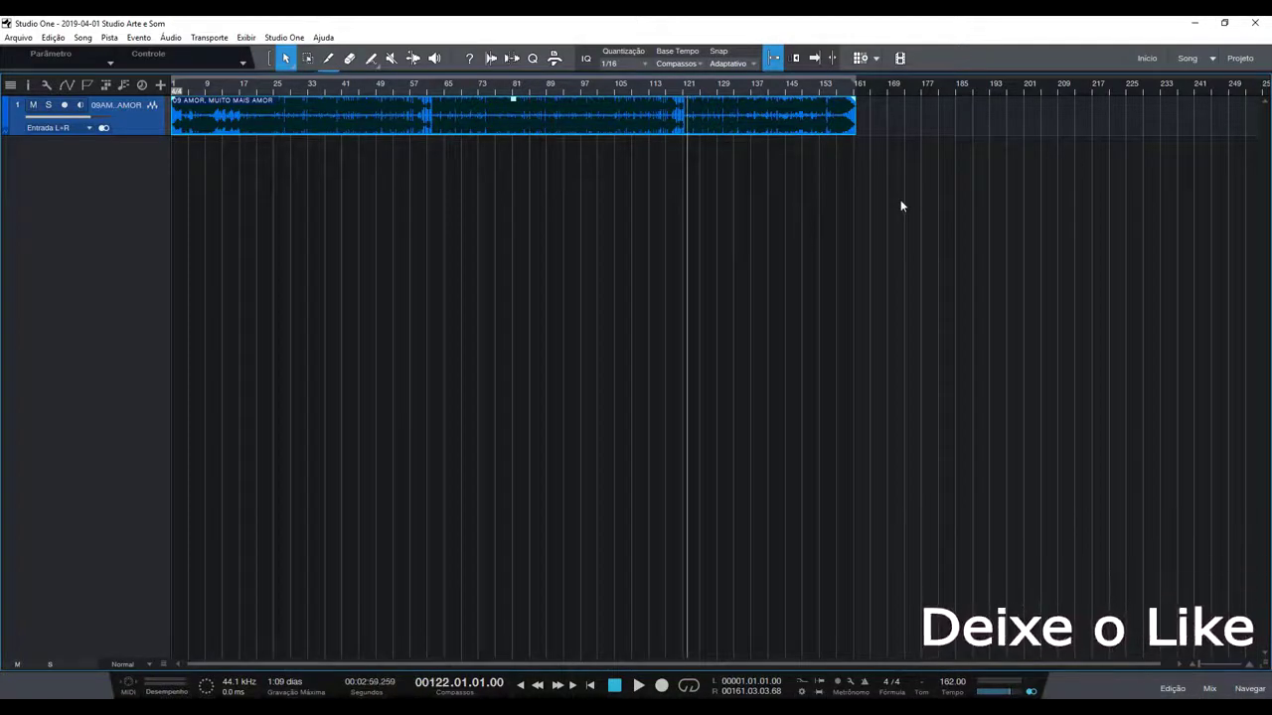